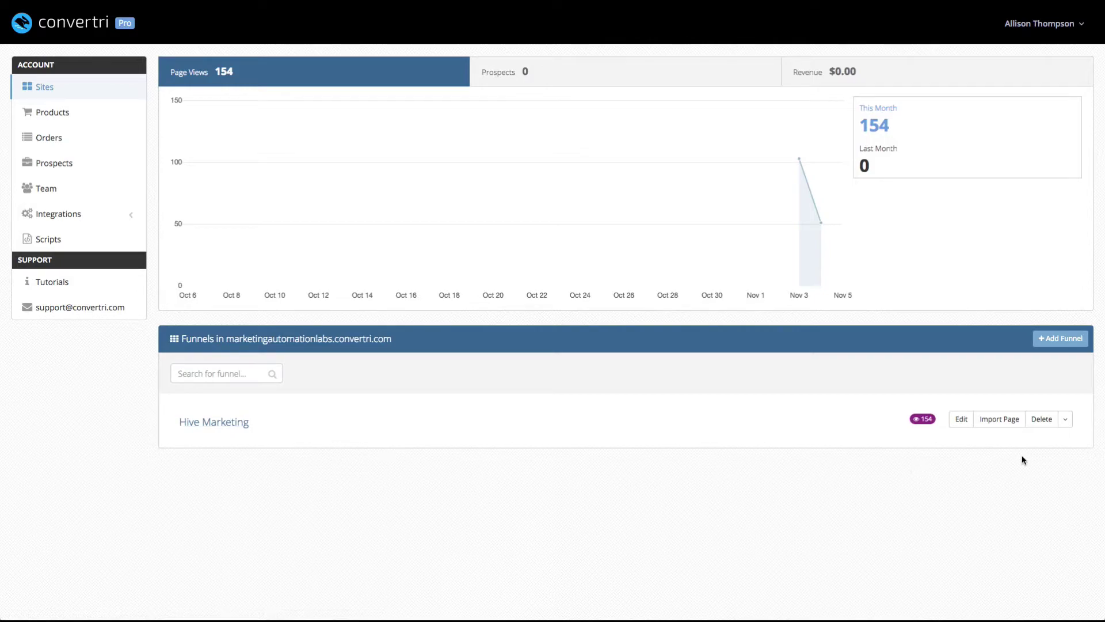
Open Convertri's page-import form, then bring up the link menu for the Half Price Offer sales page.
left_click(1002, 421)
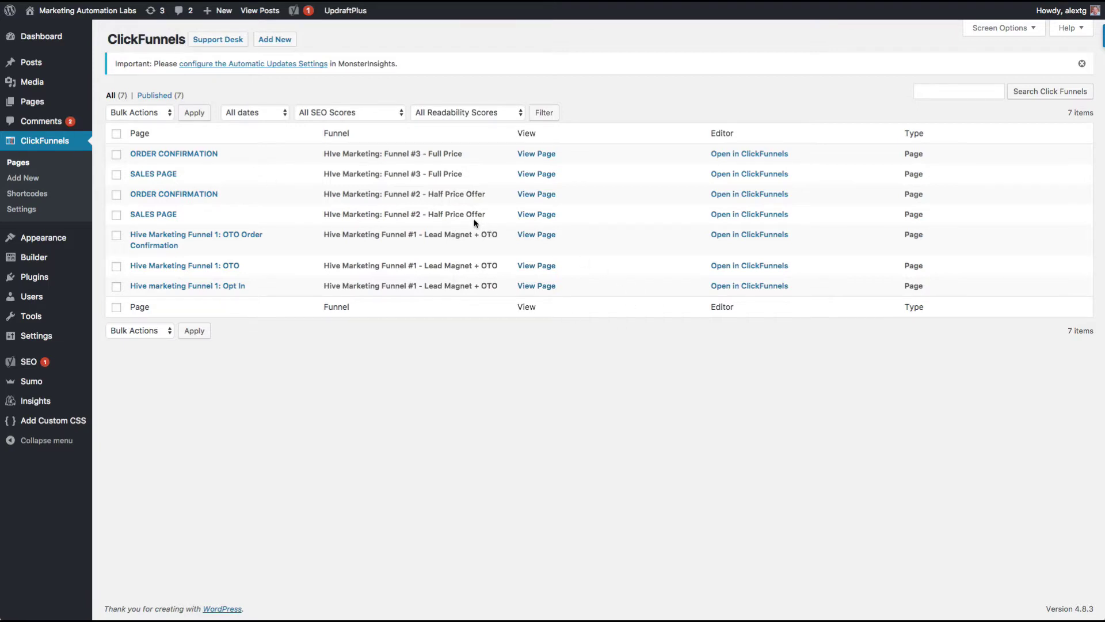
right_click(535, 212)
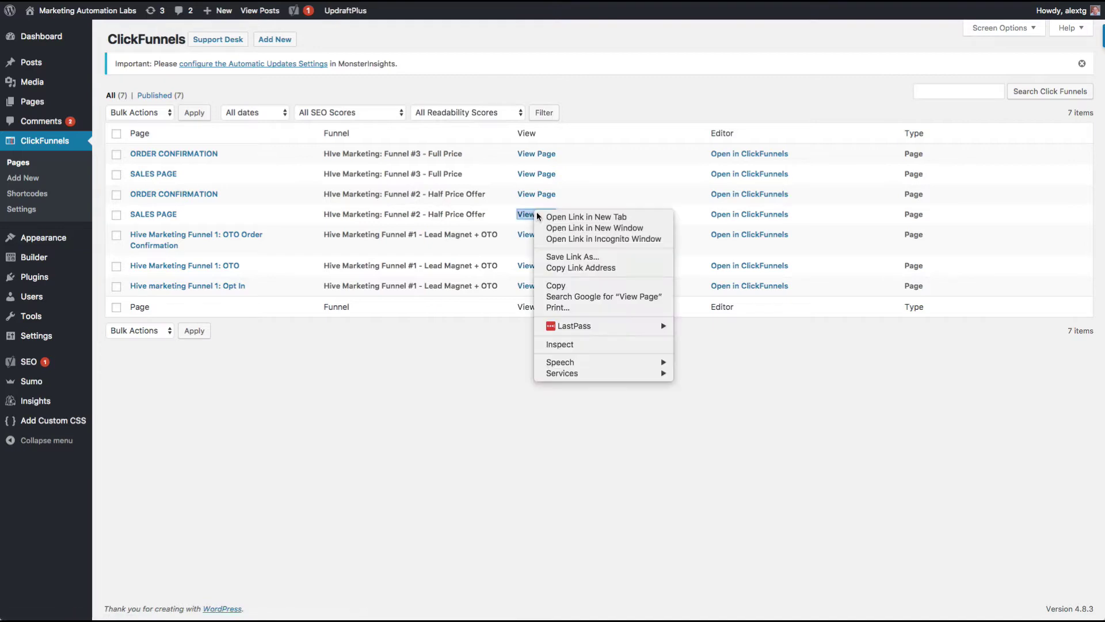
Copy the sales2 page address, paste it as the external URL, allow its assets, and import it as 'halfprice'.
left_click(585, 267)
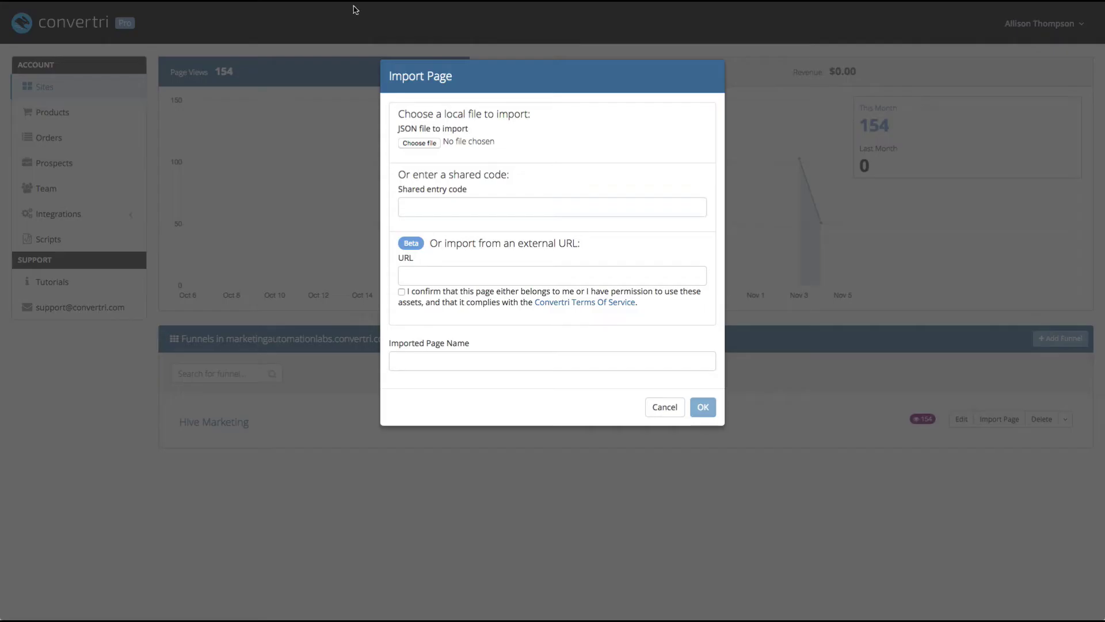
left_click(440, 276)
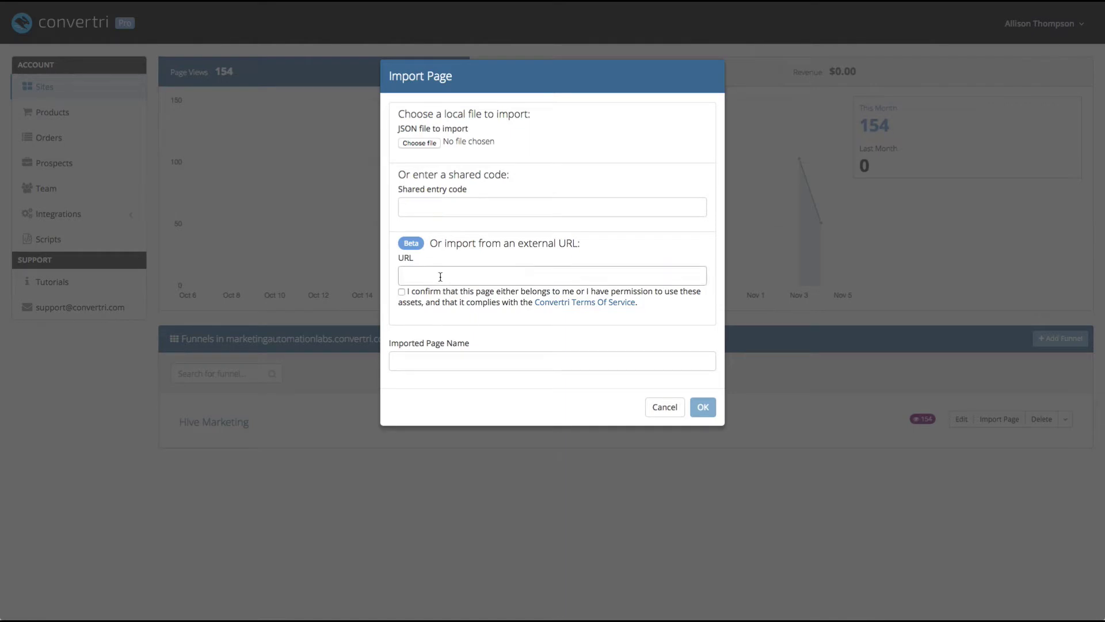
key("ctrl+v")
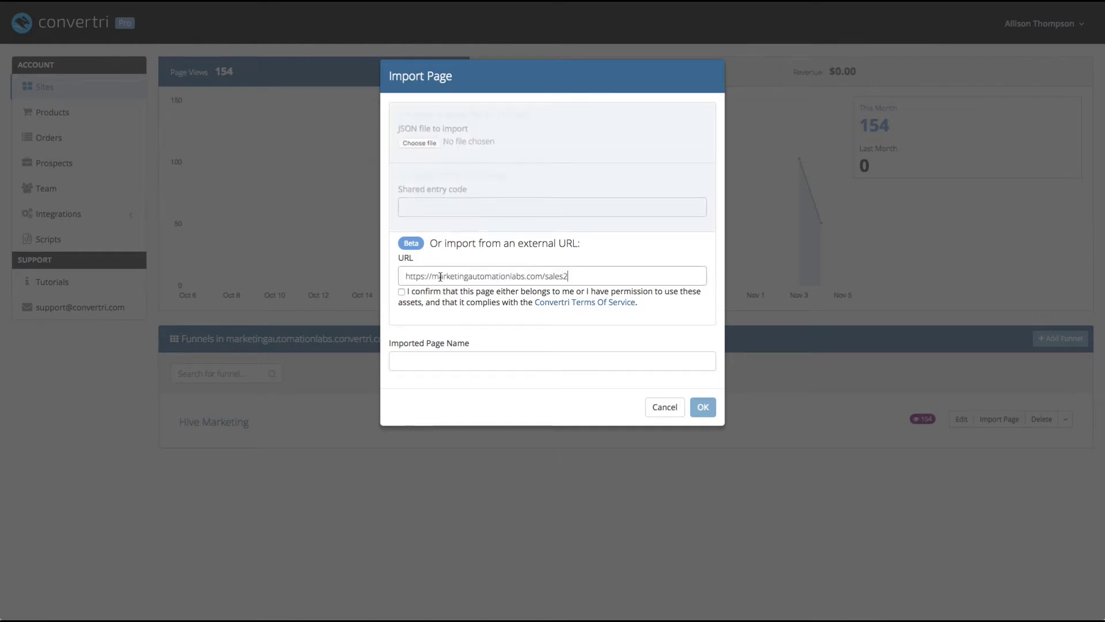
left_click(402, 292)
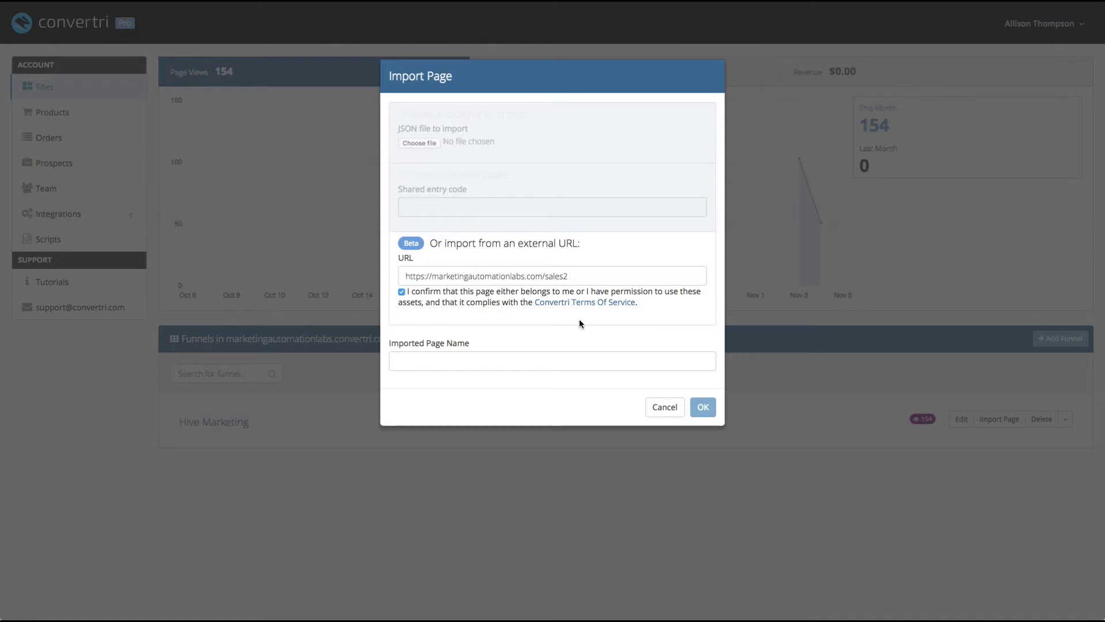
left_click(477, 364)
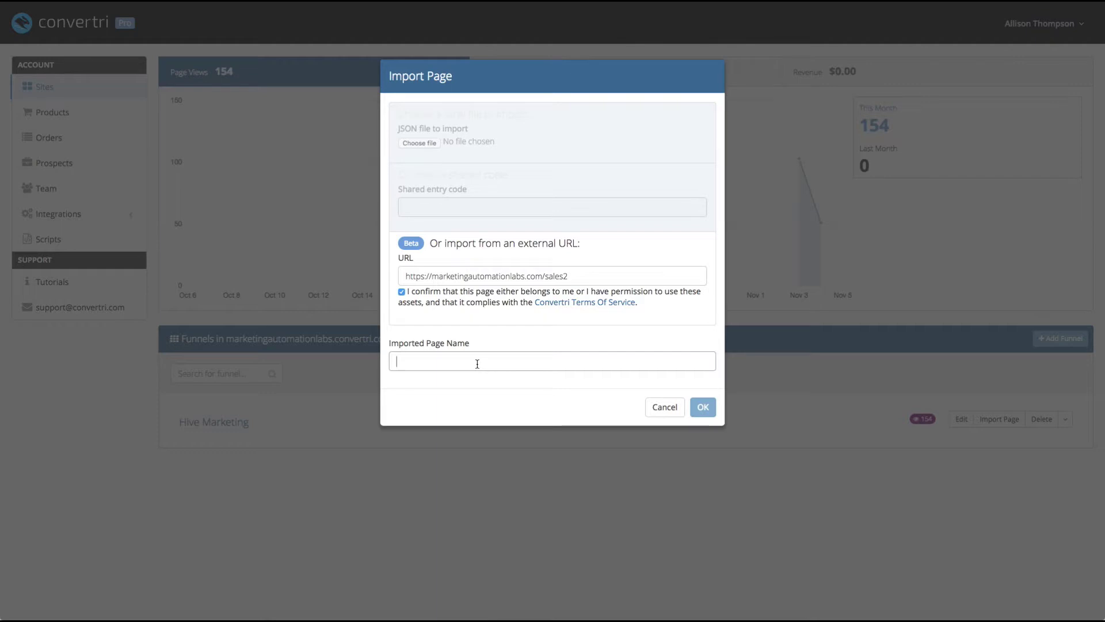
type("halfpri")
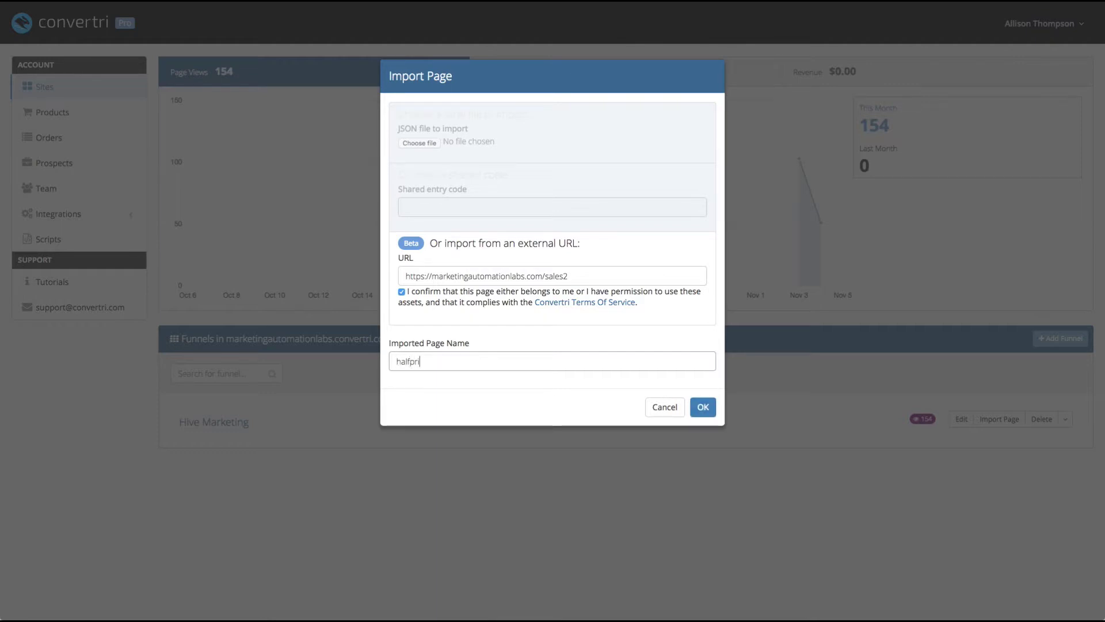
type("ce")
left_click(704, 407)
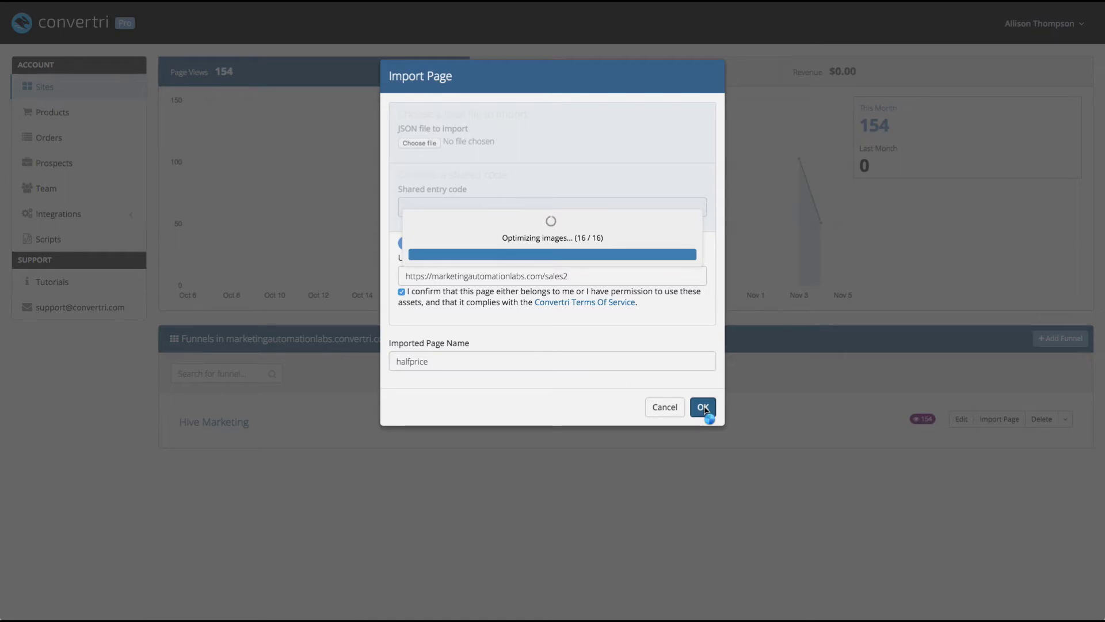
Drag the halfprice card off the Look What I Did Mum! card into an empty grid slot.
scroll(630, 387, "down", 3)
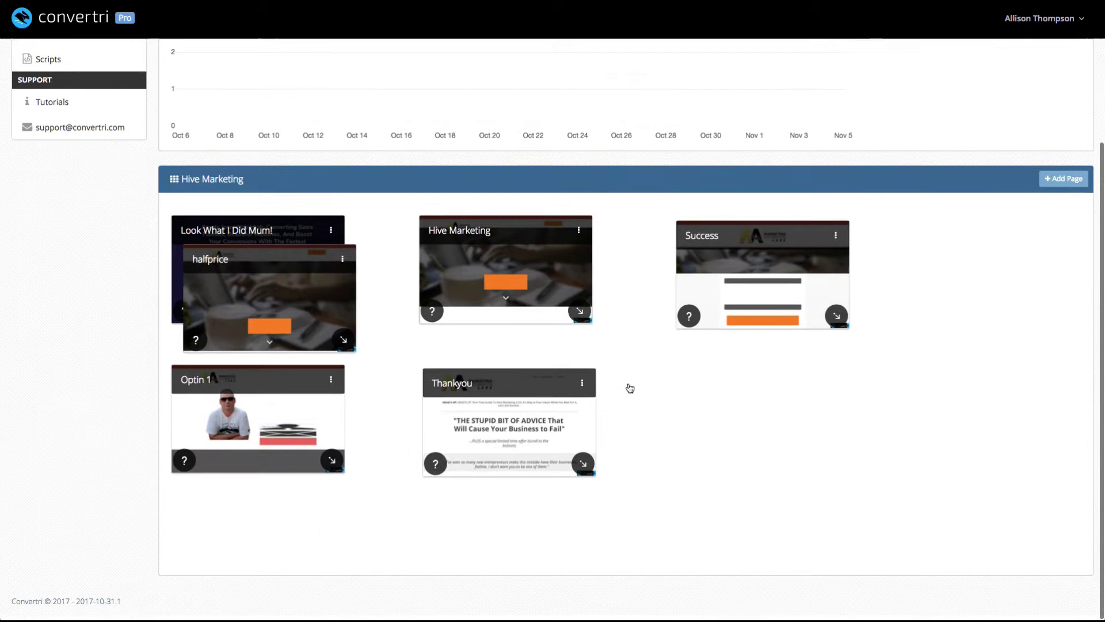
left_click_drag(260, 265, 752, 389)
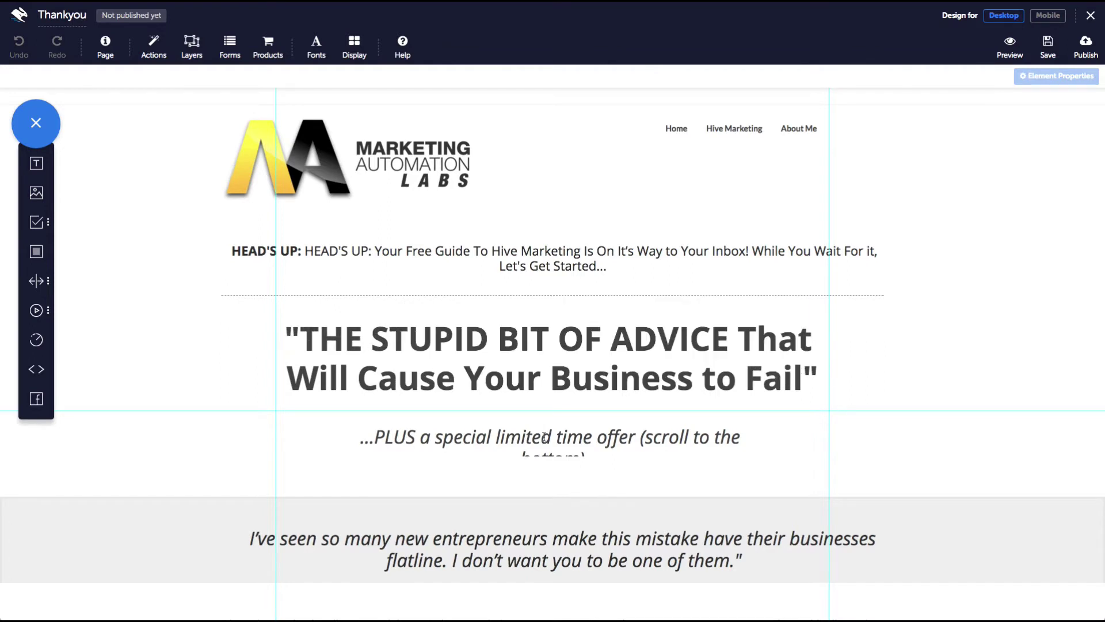
Make the Thankyou page's top headline section taller by dragging its bottom edge down.
scroll(544, 437, "down", 5)
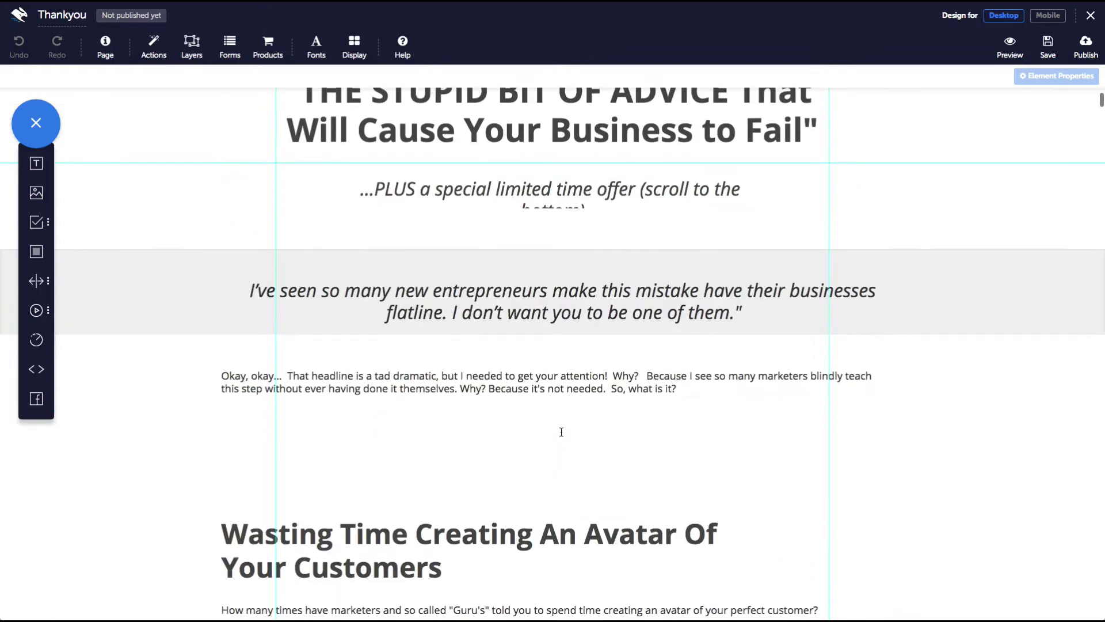
scroll(557, 428, "up", 3)
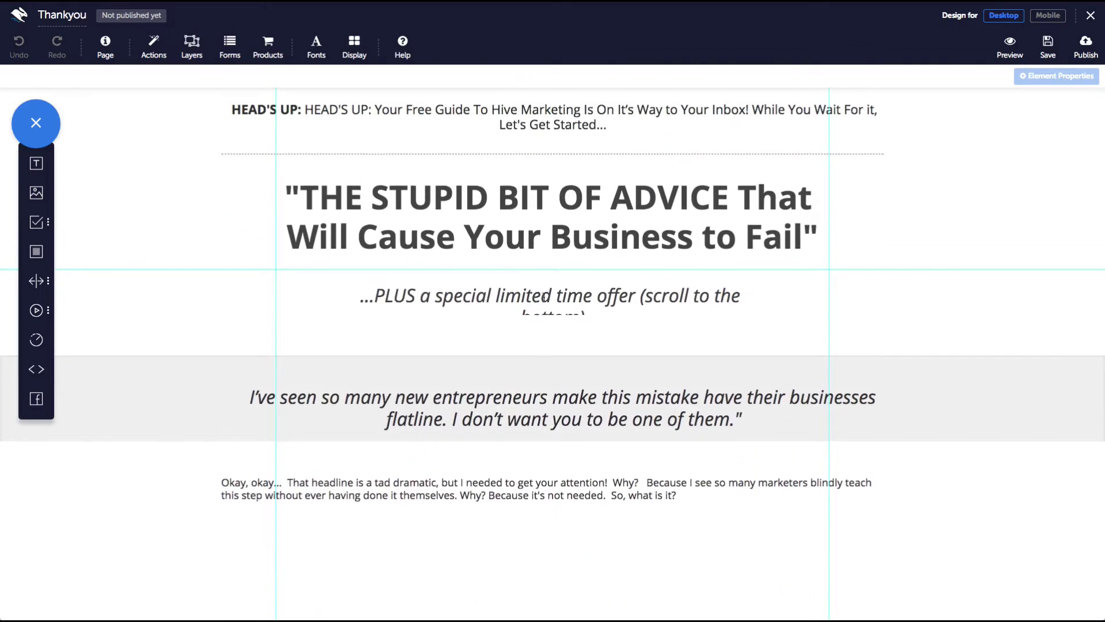
left_click(542, 311)
left_click(544, 326)
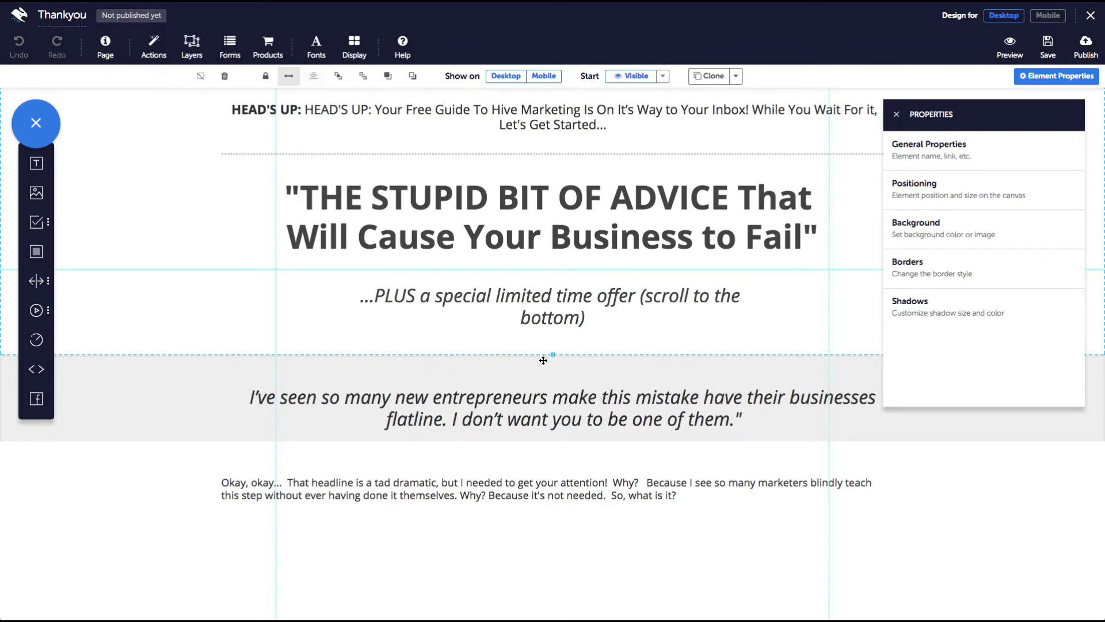
left_click_drag(543, 360, 544, 380)
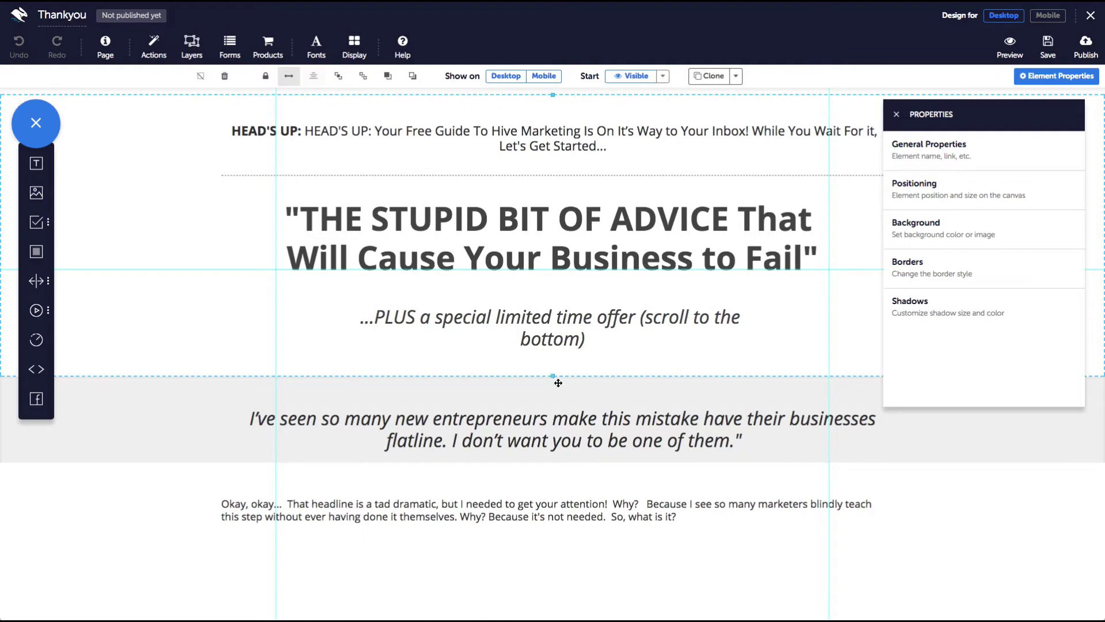
Move the Leads/Month chart image left to x 0, off centre.
left_click(585, 389)
scroll(797, 161, "down", 3)
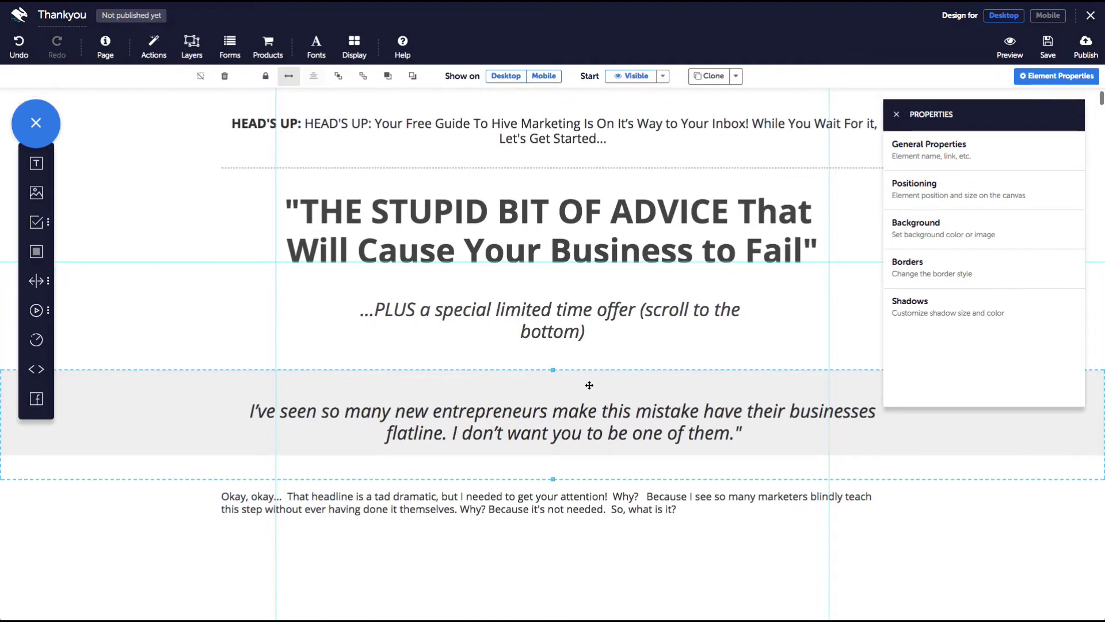
left_click(896, 114)
scroll(592, 390, "down", 1)
scroll(592, 390, "down", 17)
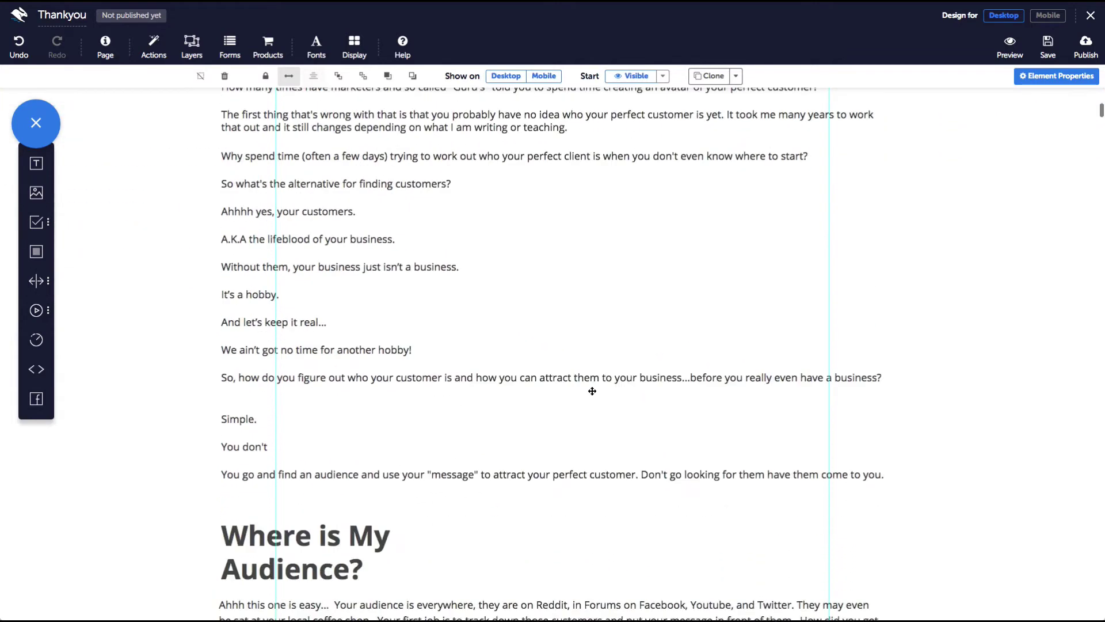
scroll(592, 390, "down", 2)
left_click(537, 327)
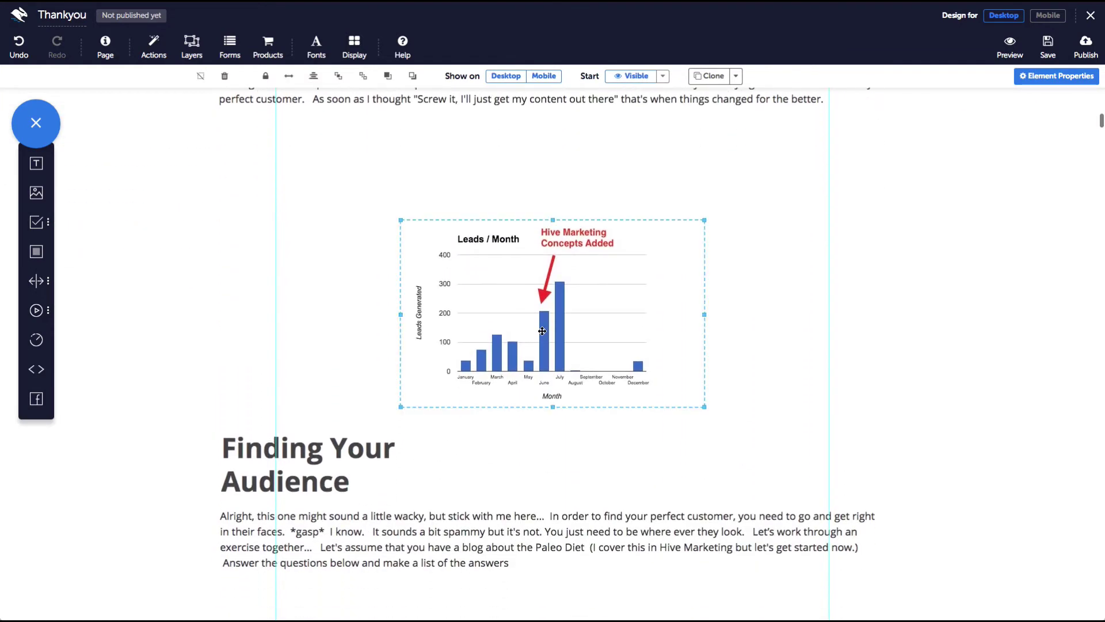
left_click_drag(537, 327, 419, 276)
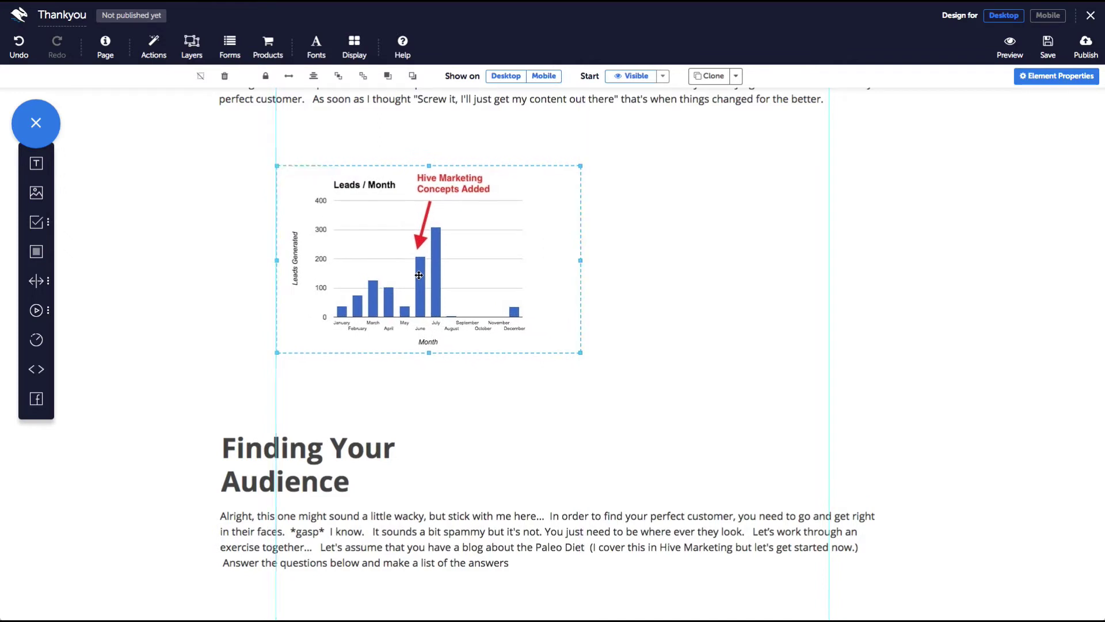
Undo the chart move twice to recentre it, then review its Start visibility options unchanged.
left_click(23, 48)
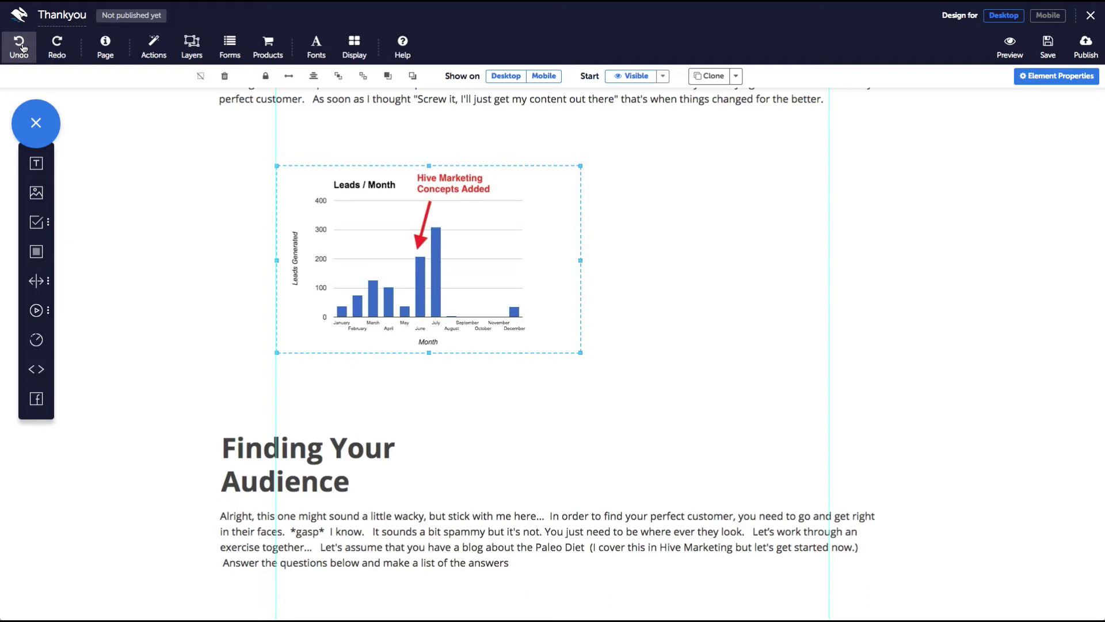
left_click(23, 48)
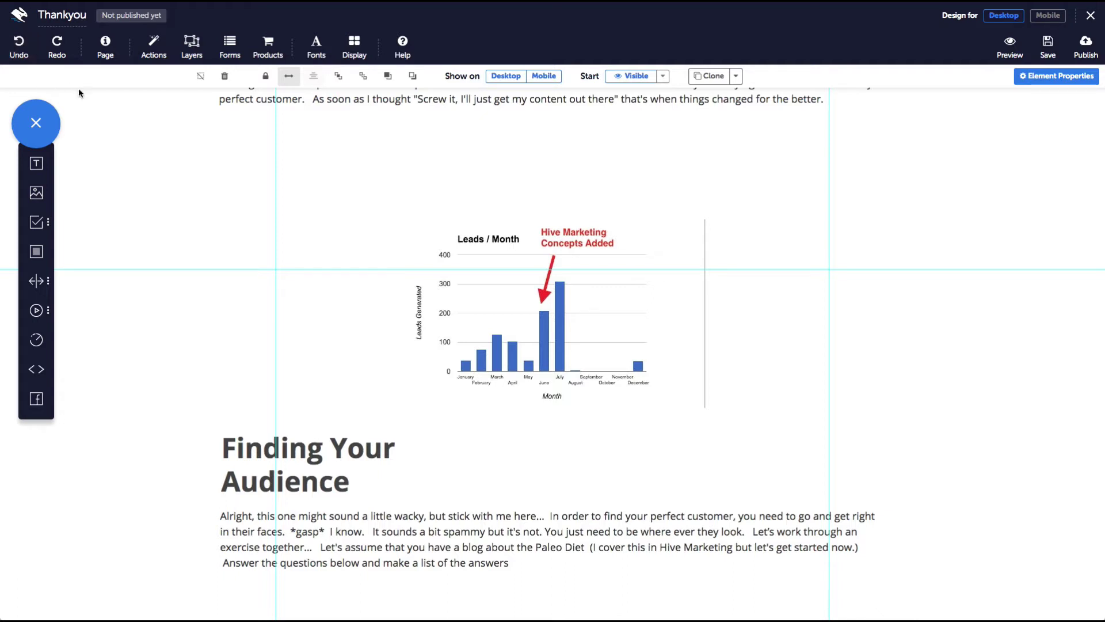
left_click(563, 329)
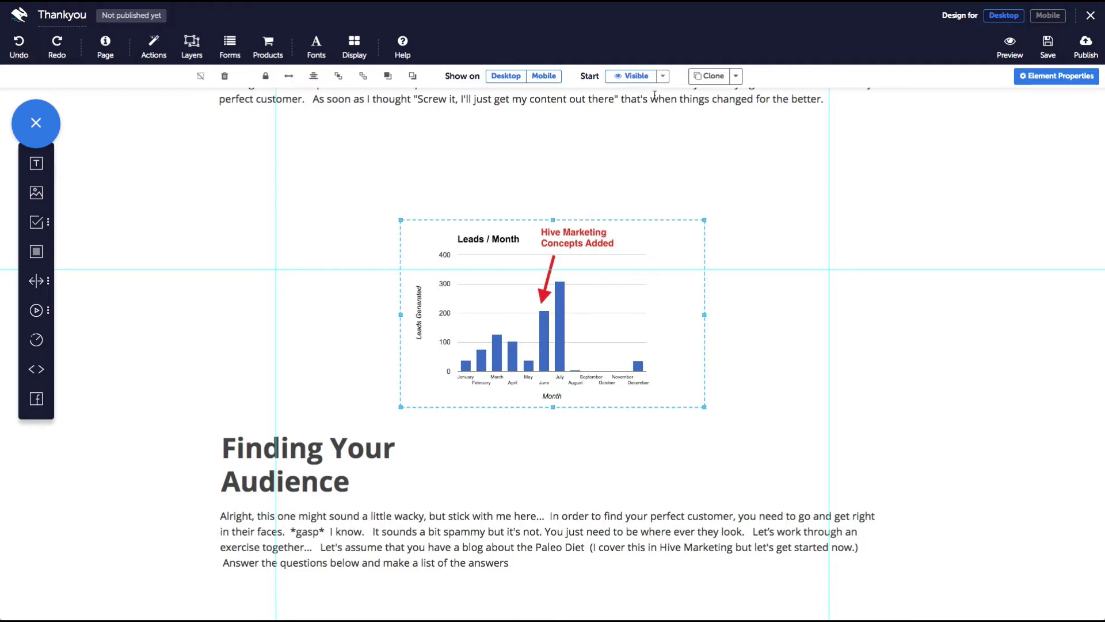
left_click(663, 76)
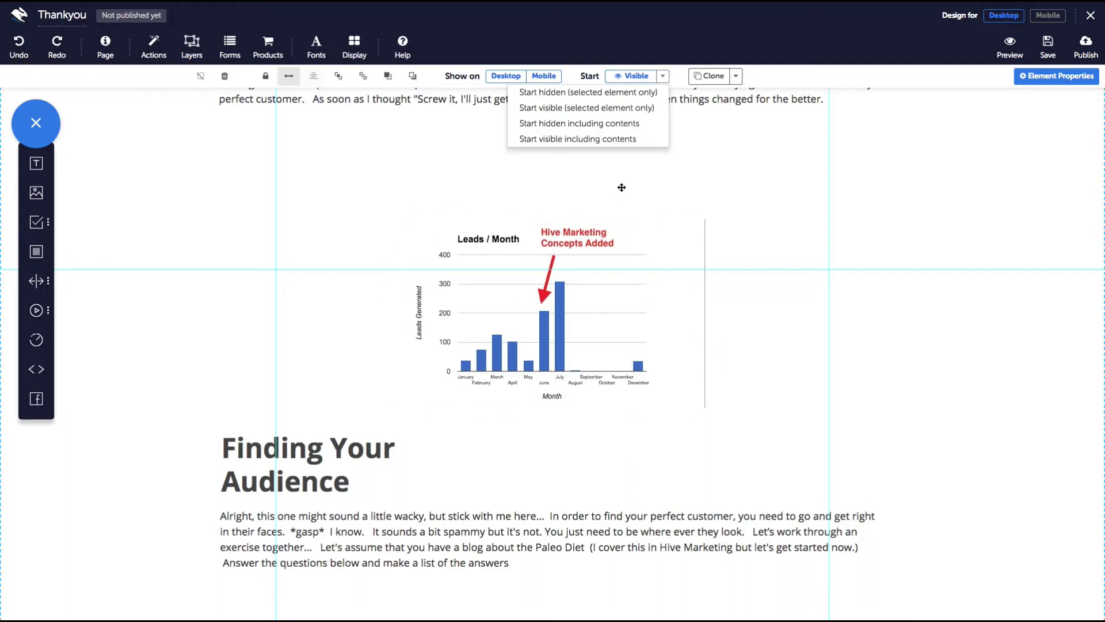
left_click(663, 77)
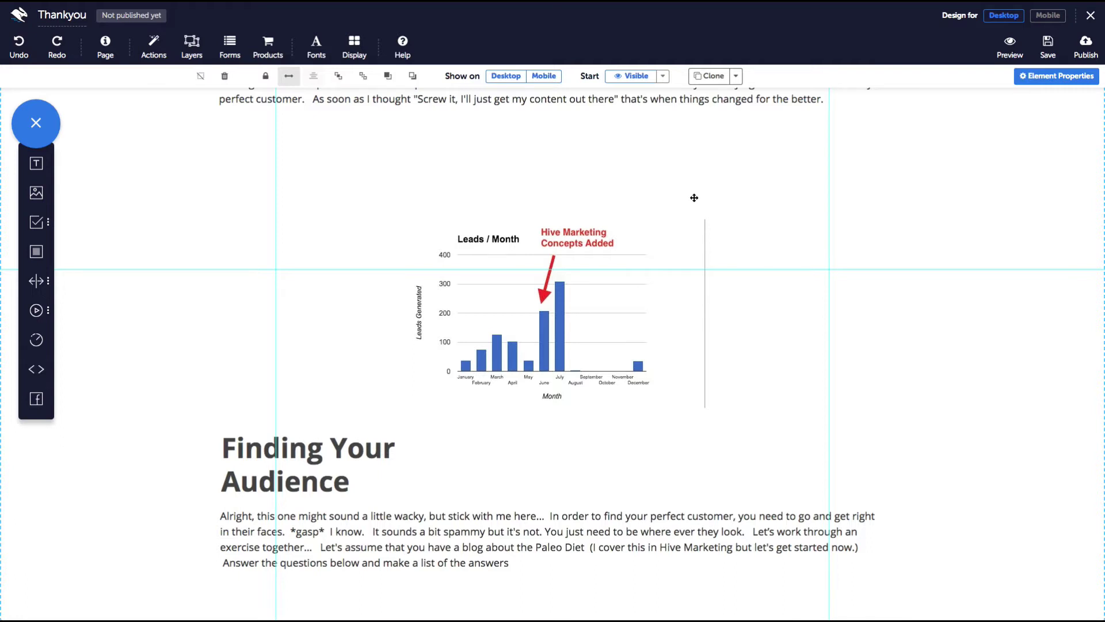
Switch the Thankyou page to its mobile layout and scroll down through it.
left_click(1048, 16)
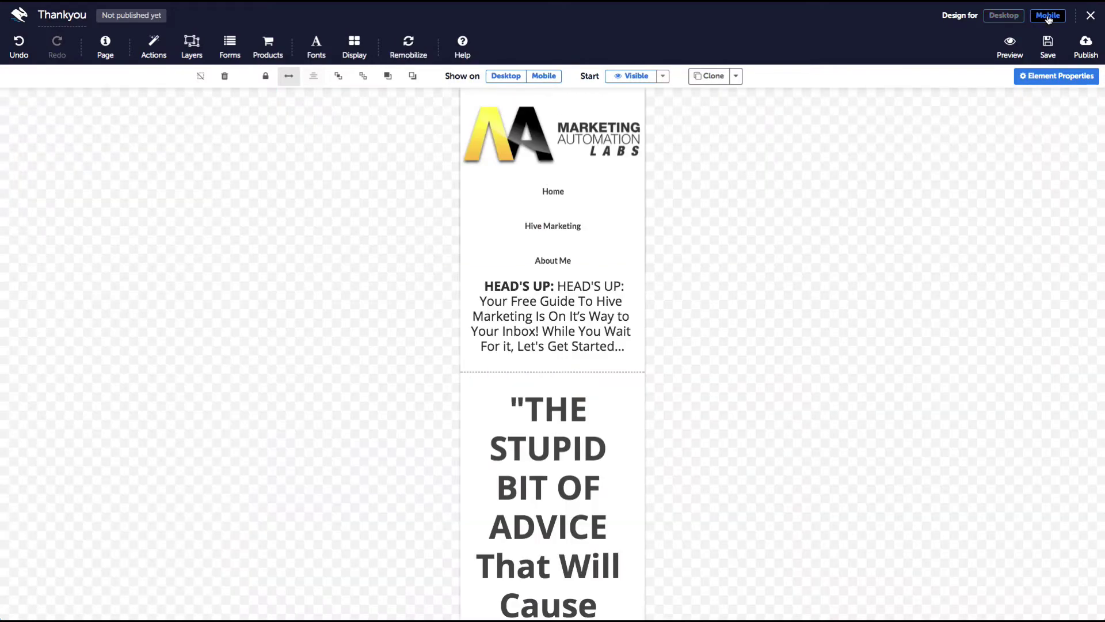
scroll(538, 294, "down", 20)
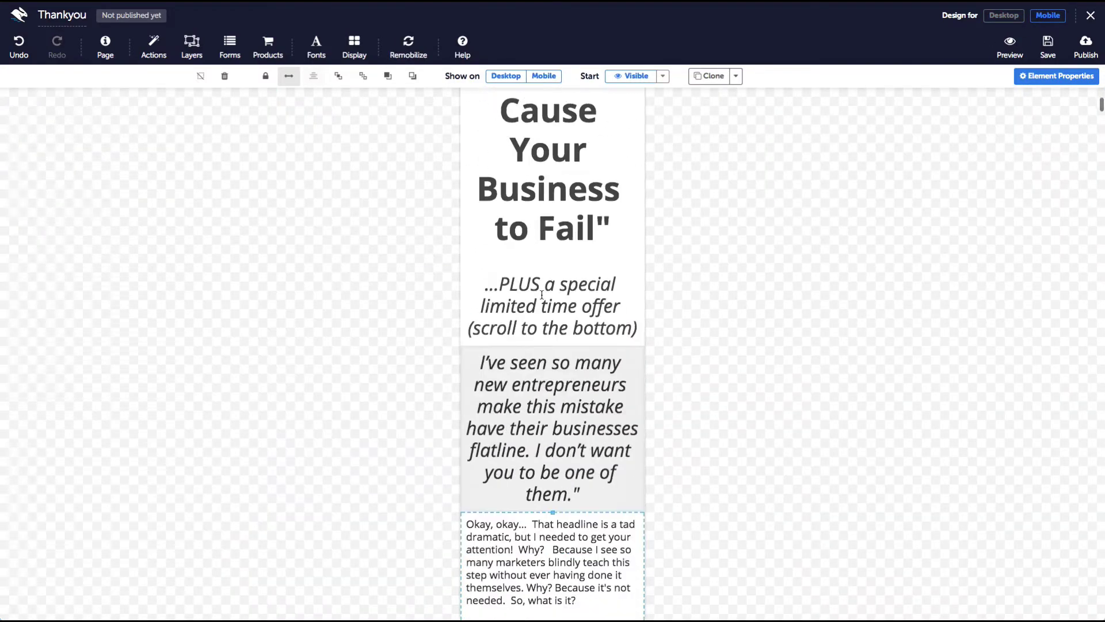
scroll(542, 294, "down", 20)
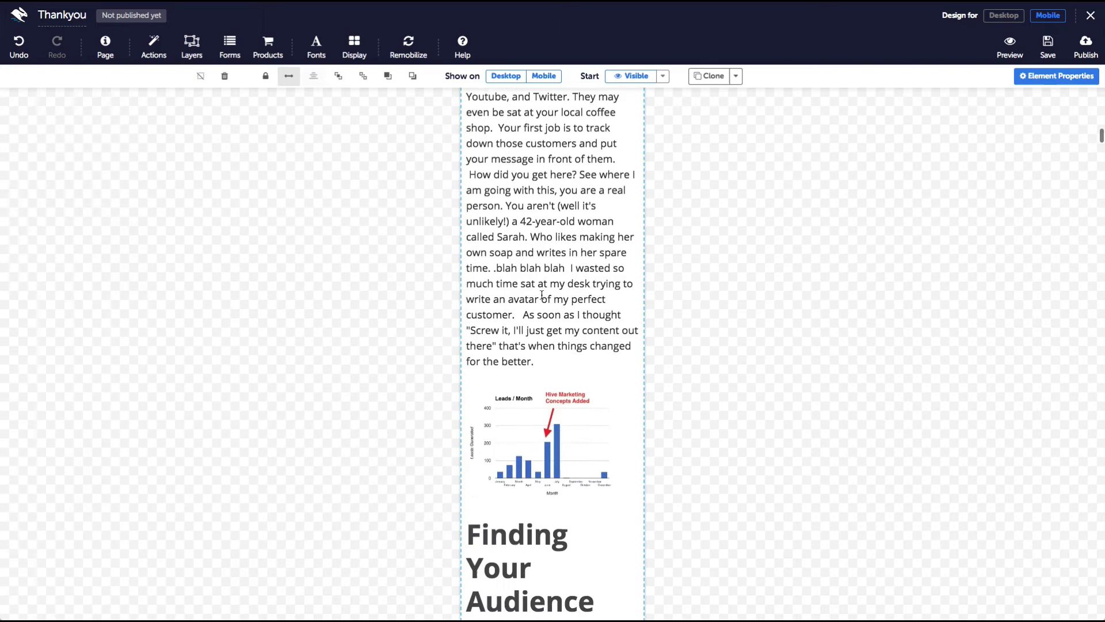
scroll(542, 294, "down", 20)
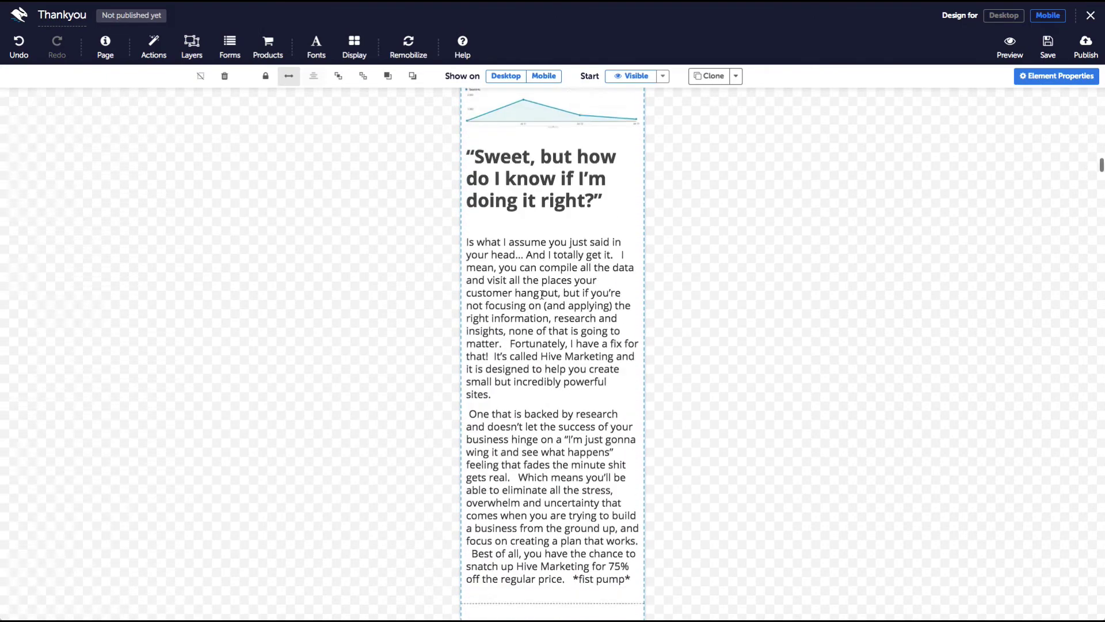
scroll(542, 295, "down", 20)
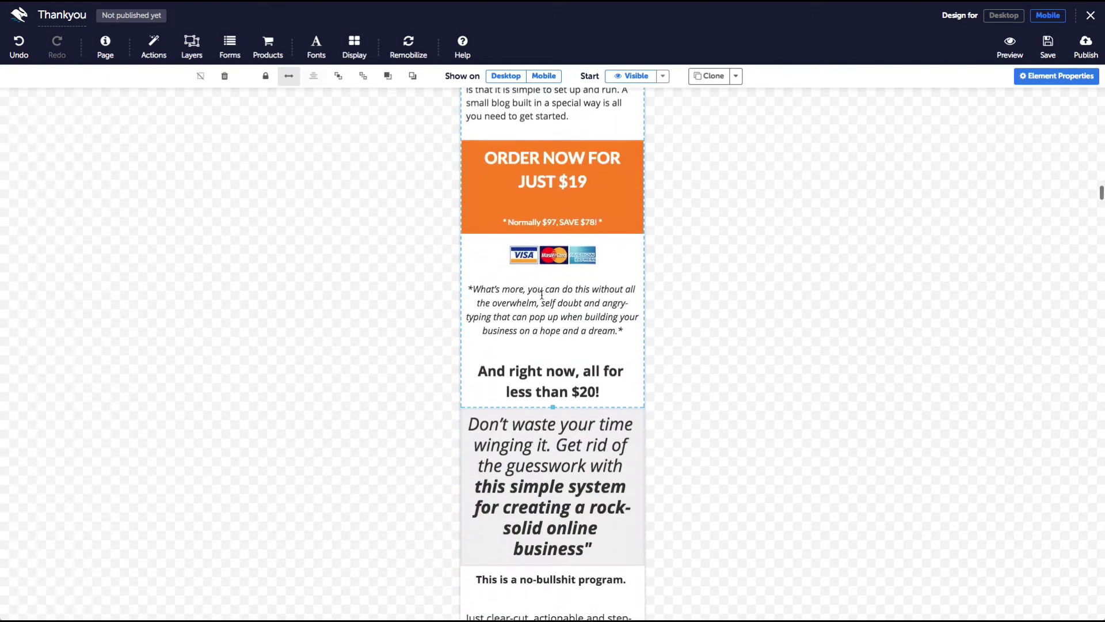
scroll(541, 295, "down", 10)
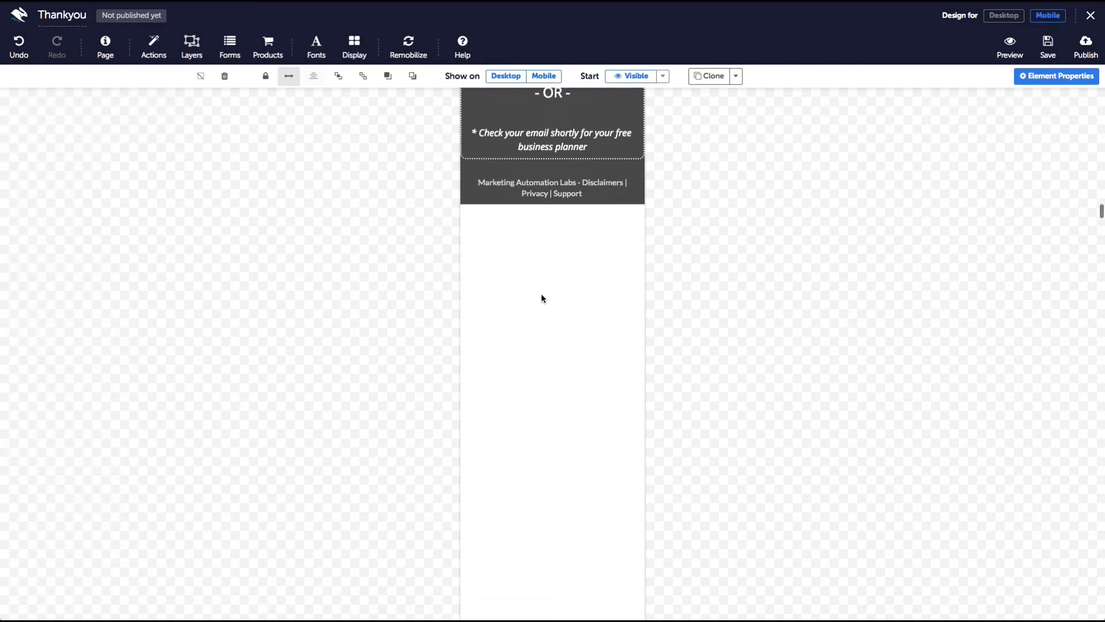
scroll(541, 295, "up", 13)
scroll(541, 294, "down", 2)
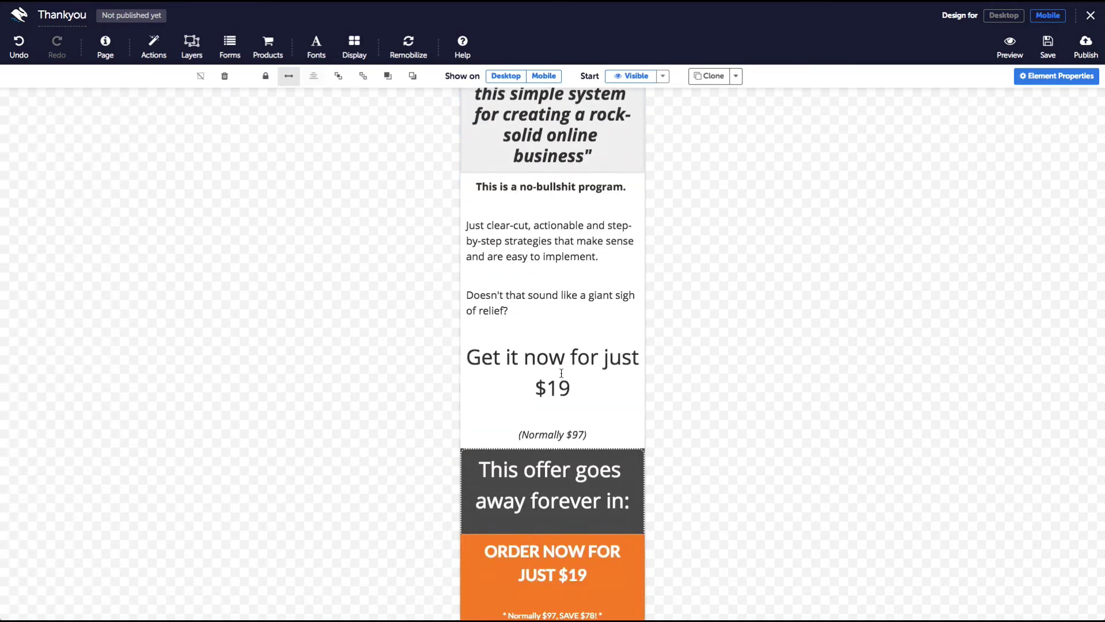
Nudge the 'Get it now for just $19' box slightly, then scroll back to the top.
left_click(561, 371)
mouse_move(552, 336)
left_mouse_down()
mouse_move(552, 325)
mouse_move(552, 336)
left_mouse_up()
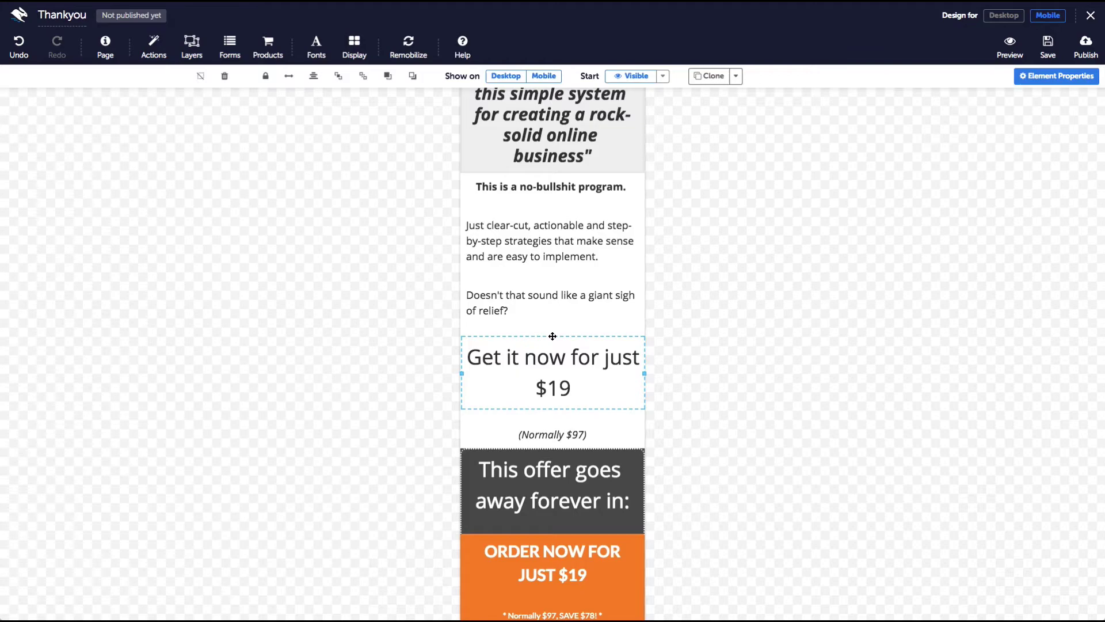
scroll(552, 336, "up", 20)
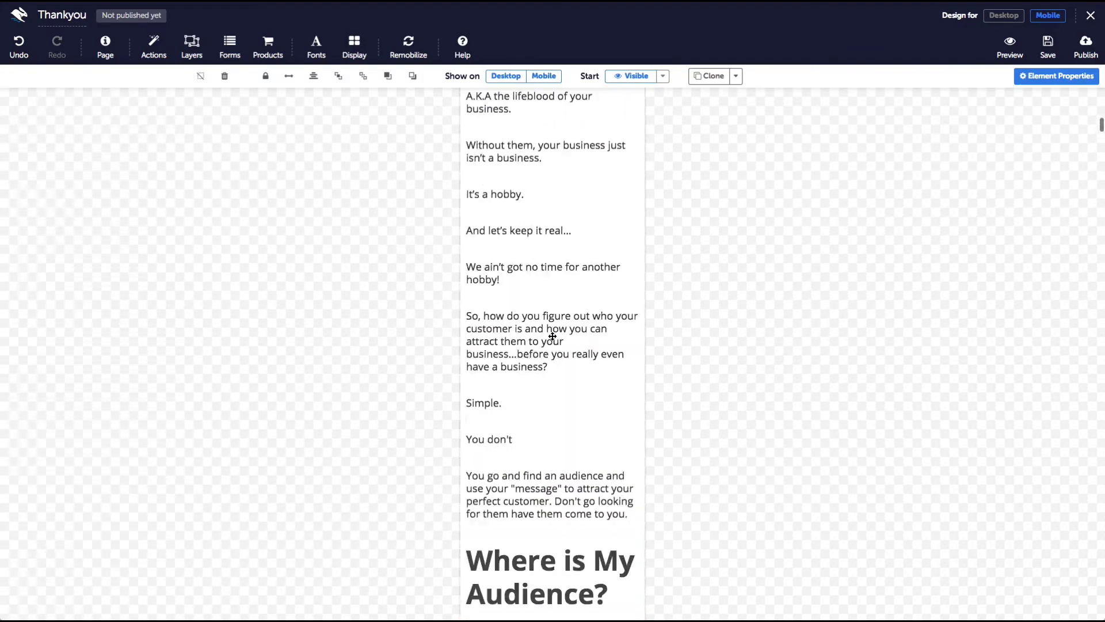
scroll(553, 336, "up", 5)
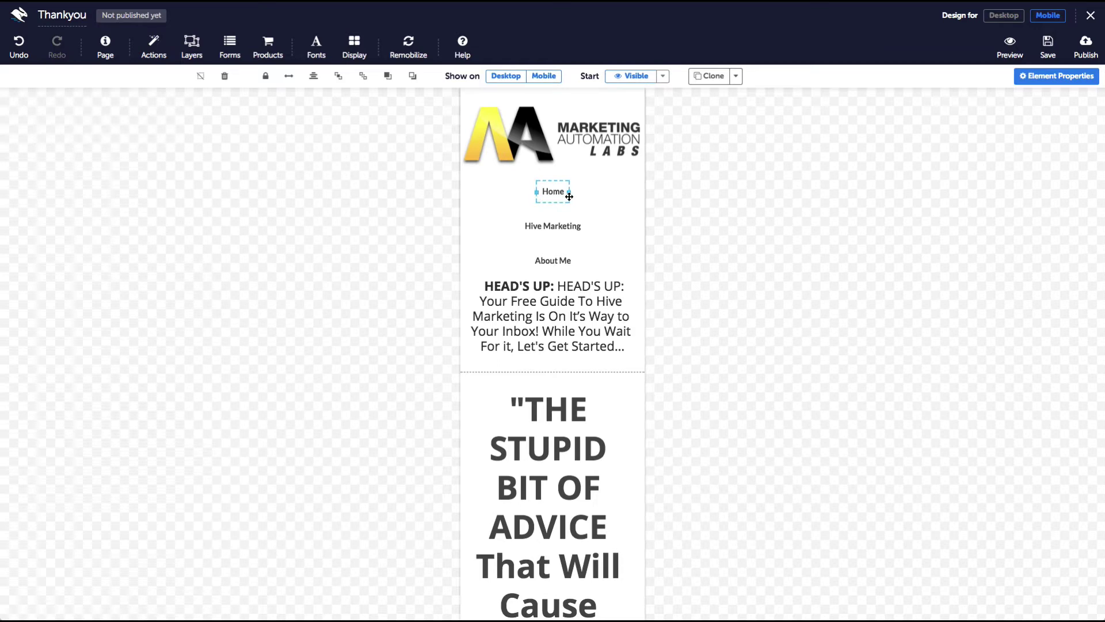
Delete the Home, Hive Marketing and About Me nav links from the mobile layout.
key("Delete")
left_click(564, 222)
key("Delete")
left_click(549, 259)
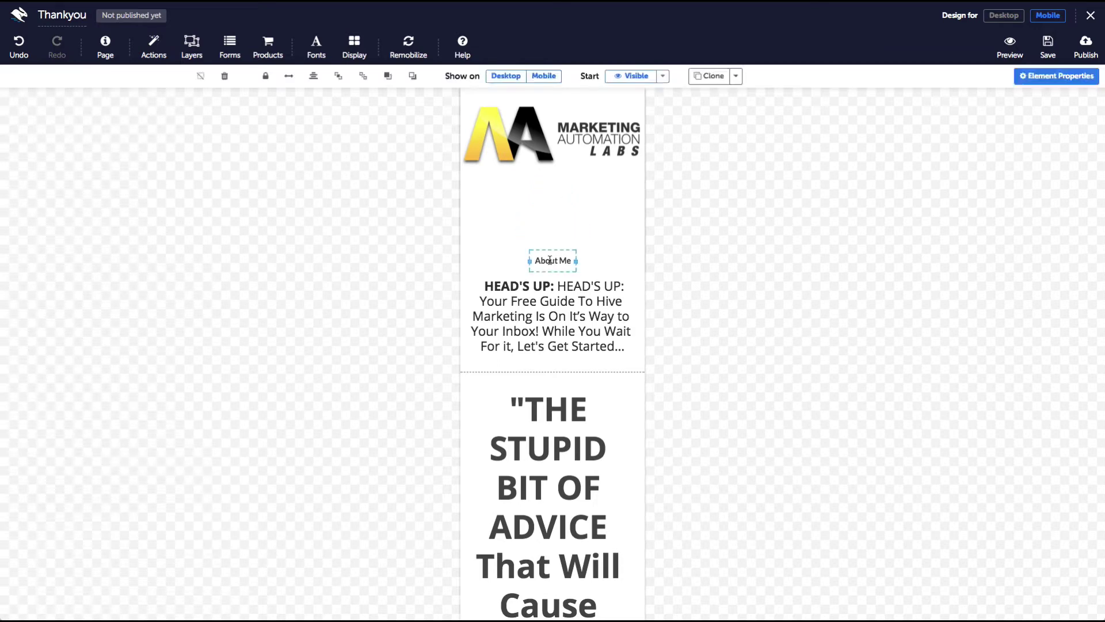
key("Delete")
Move the HEAD'S UP text up under the logo and shift the dotted divider below it.
left_click(546, 283)
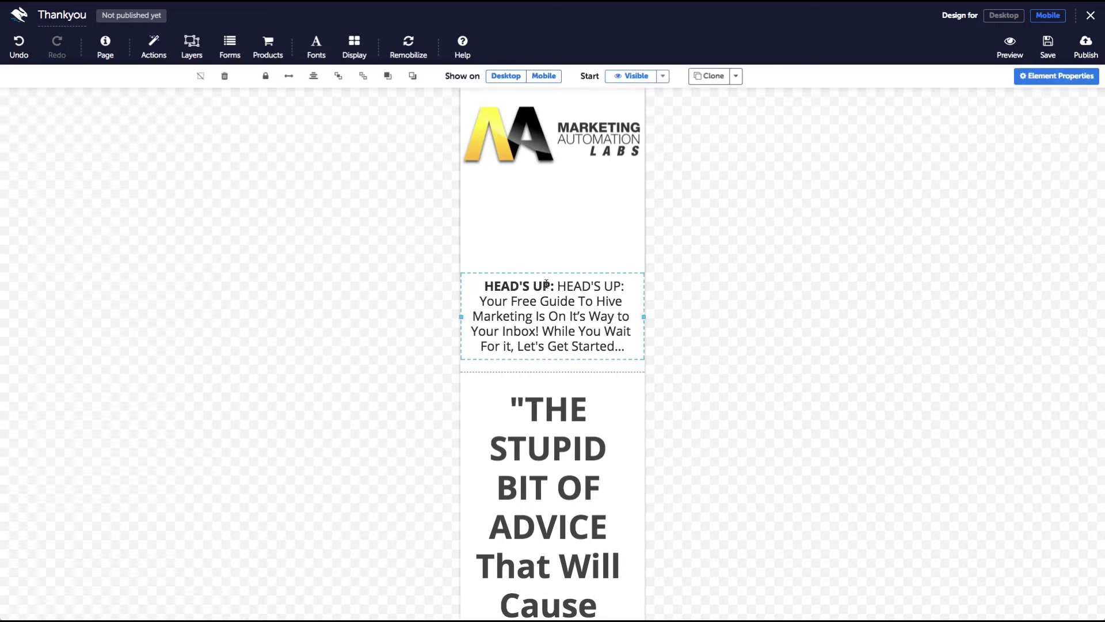
left_click_drag(553, 272, 559, 185)
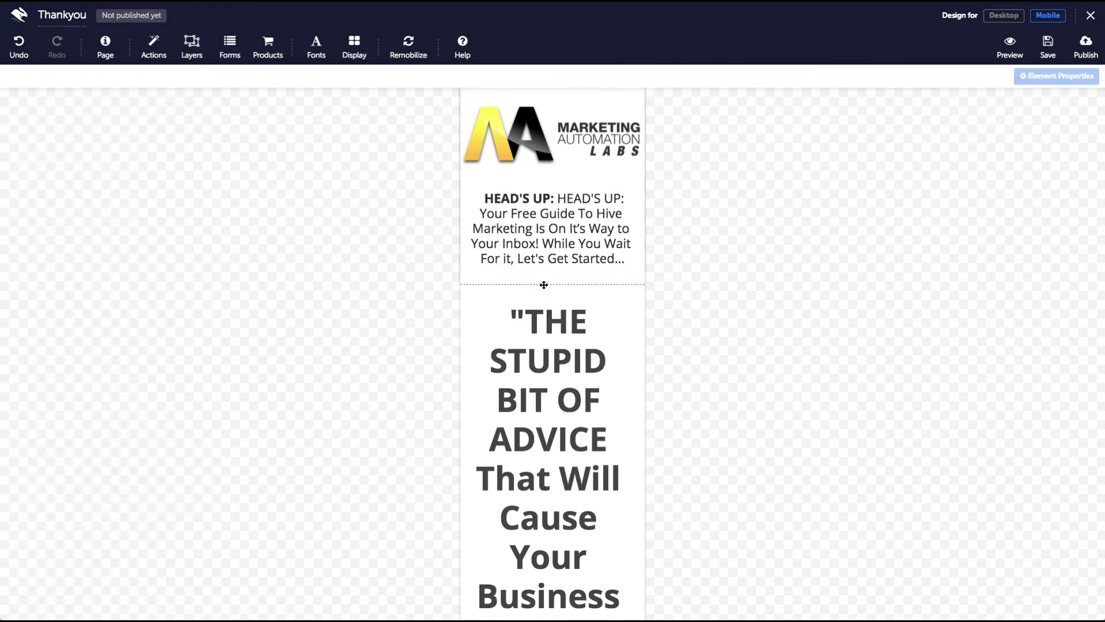
left_click_drag(543, 284, 549, 336)
left_click(547, 311)
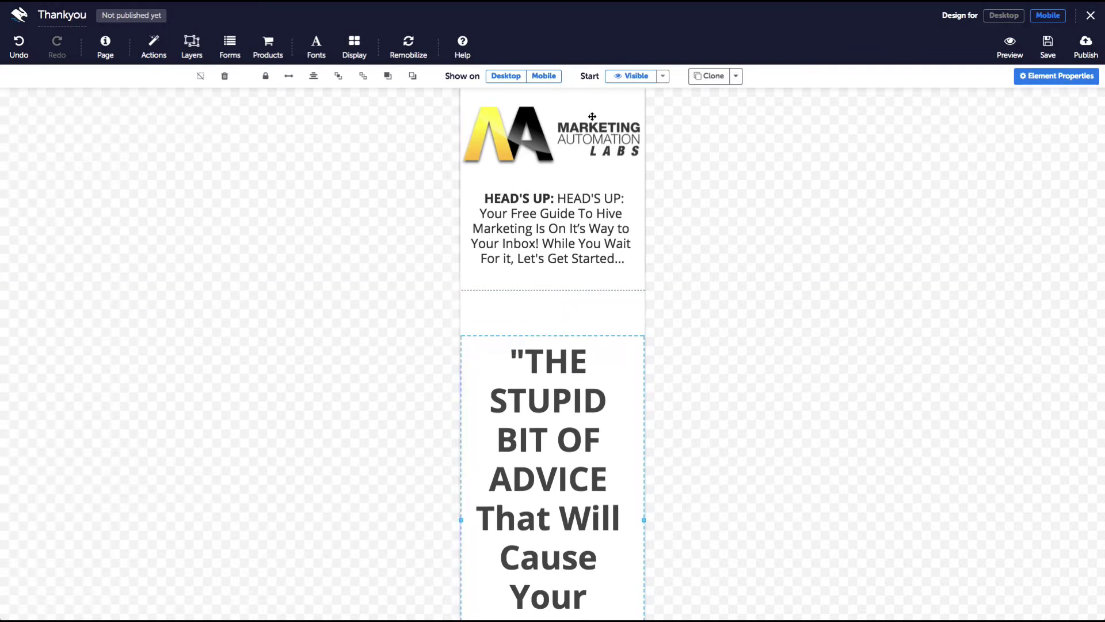
Drop a copy of the logo above the headline, then delete the extra logo copy.
left_click(582, 125)
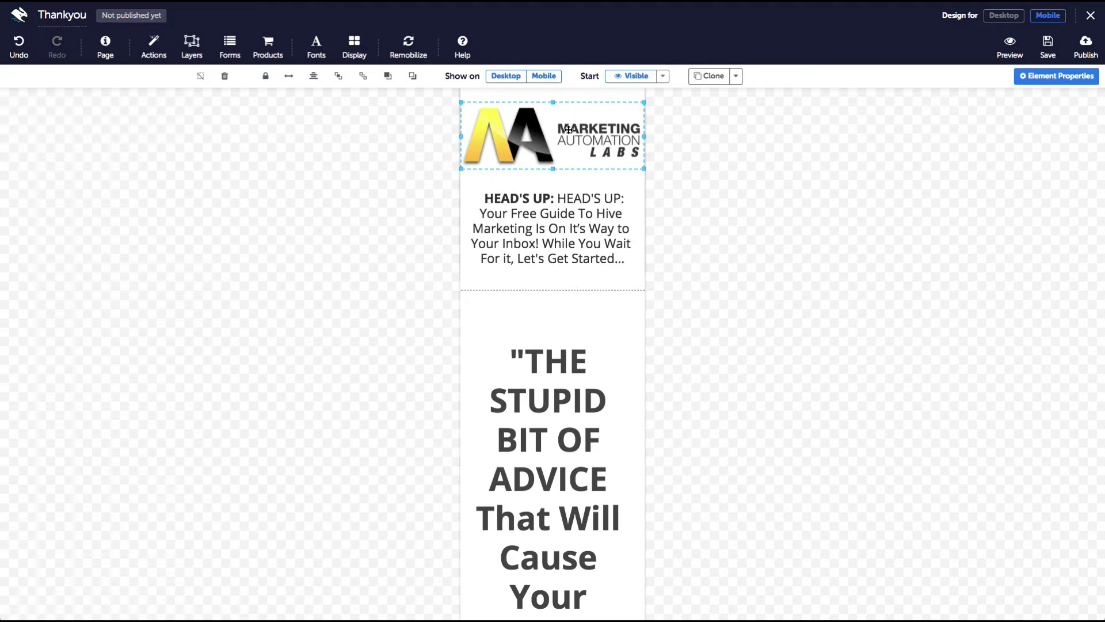
left_click_drag(568, 129, 566, 306)
left_click(567, 306)
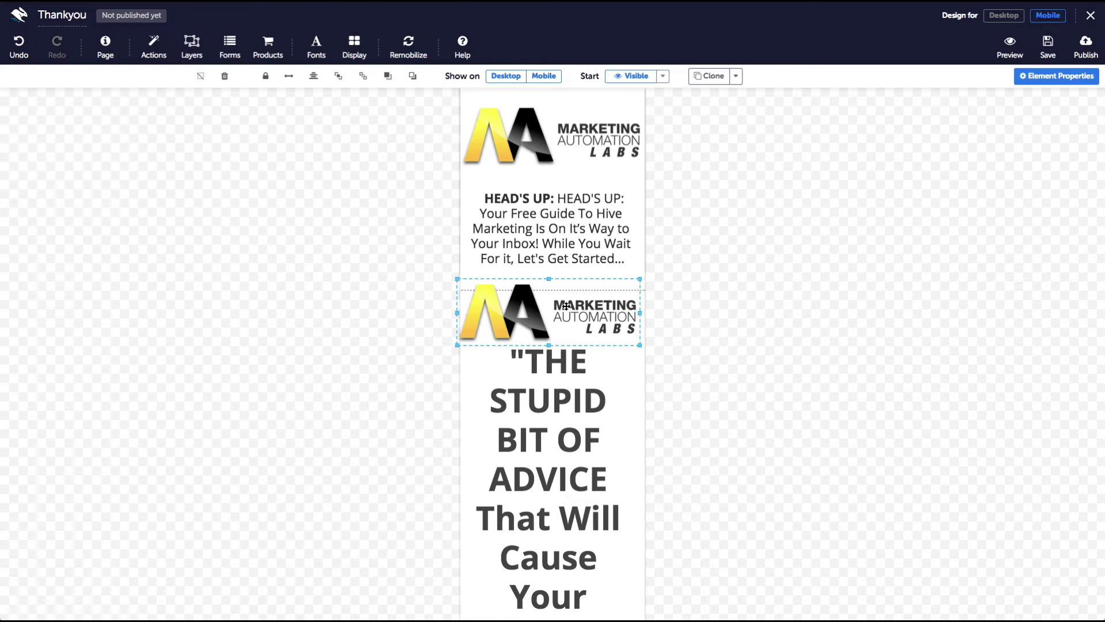
key("Delete")
scroll(567, 307, "down", 8)
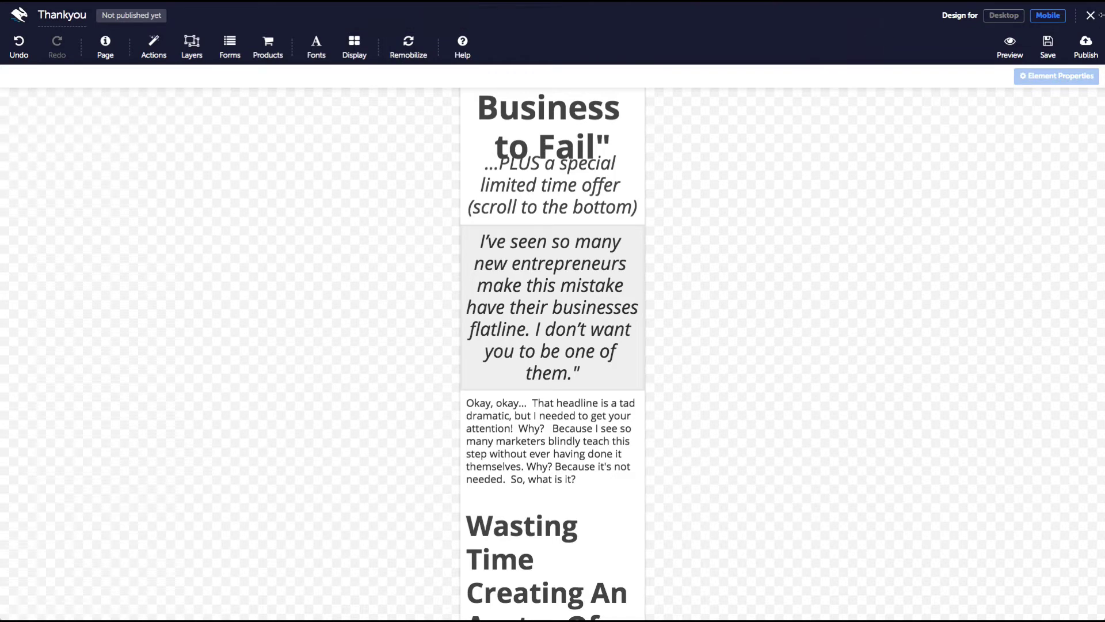
Leave the Thankyou editor for the funnel, then open and dismiss Optin 1's options menu.
left_click(1090, 15)
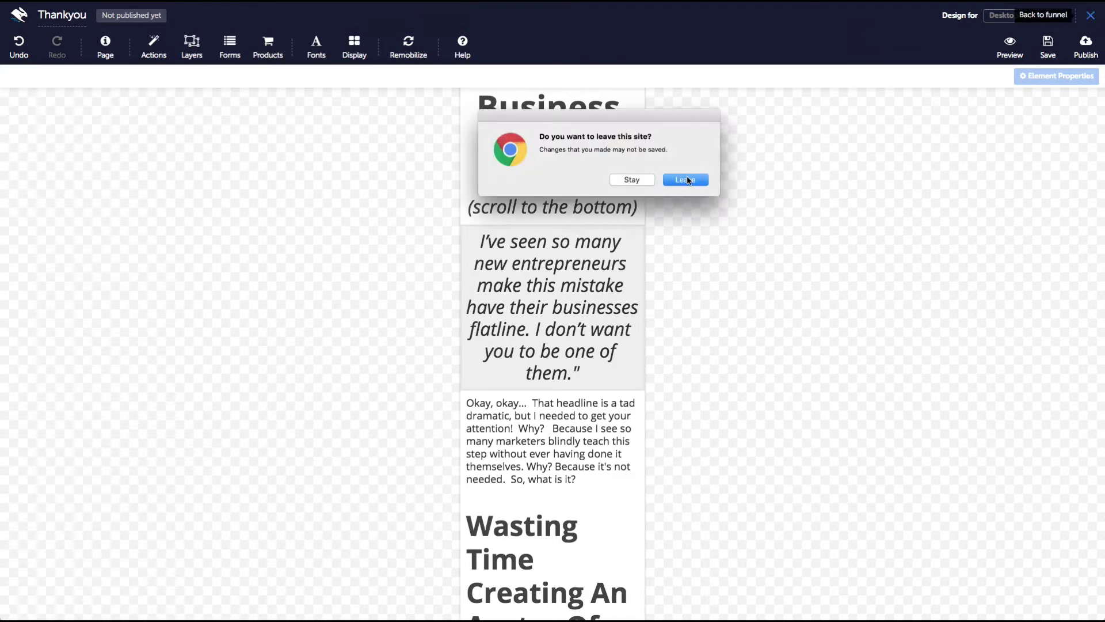
left_click(687, 181)
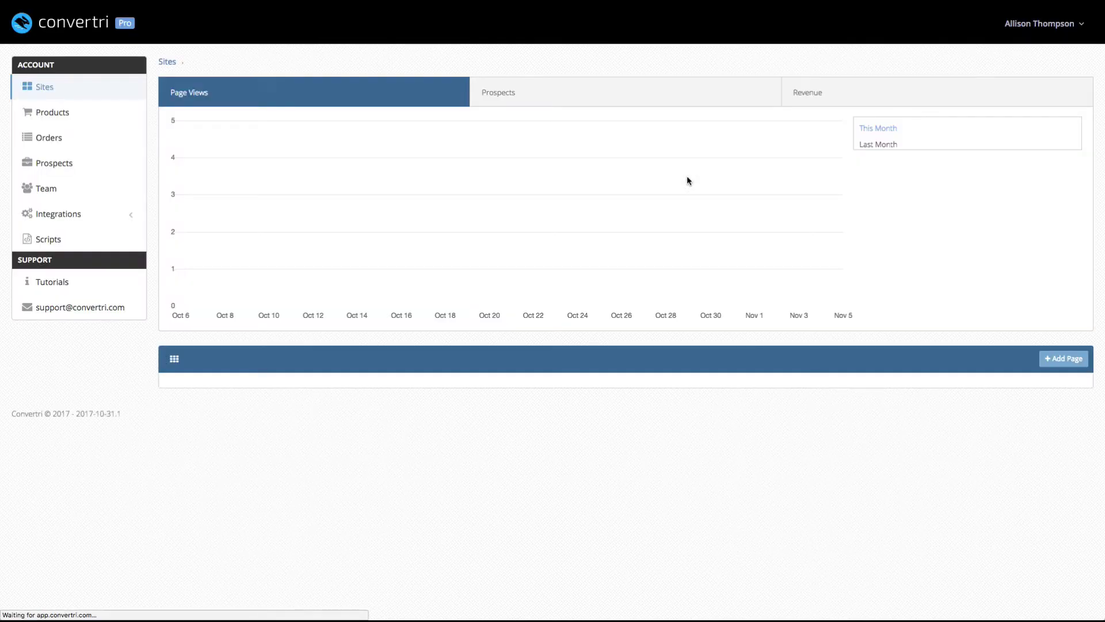
scroll(646, 200, "down", 3)
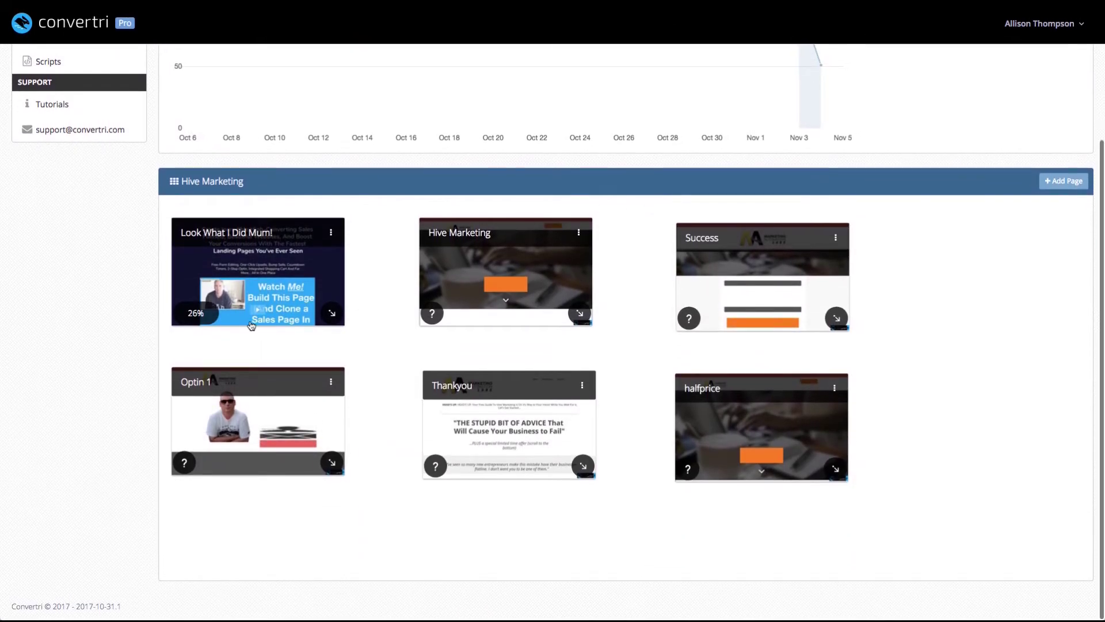
left_click(330, 382)
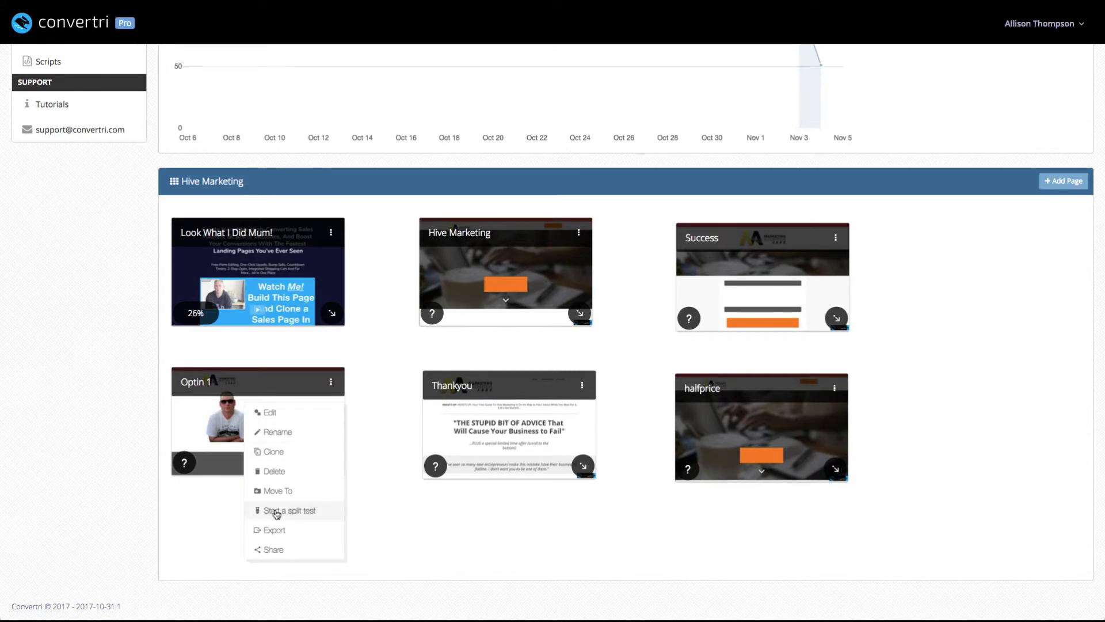
left_click(366, 529)
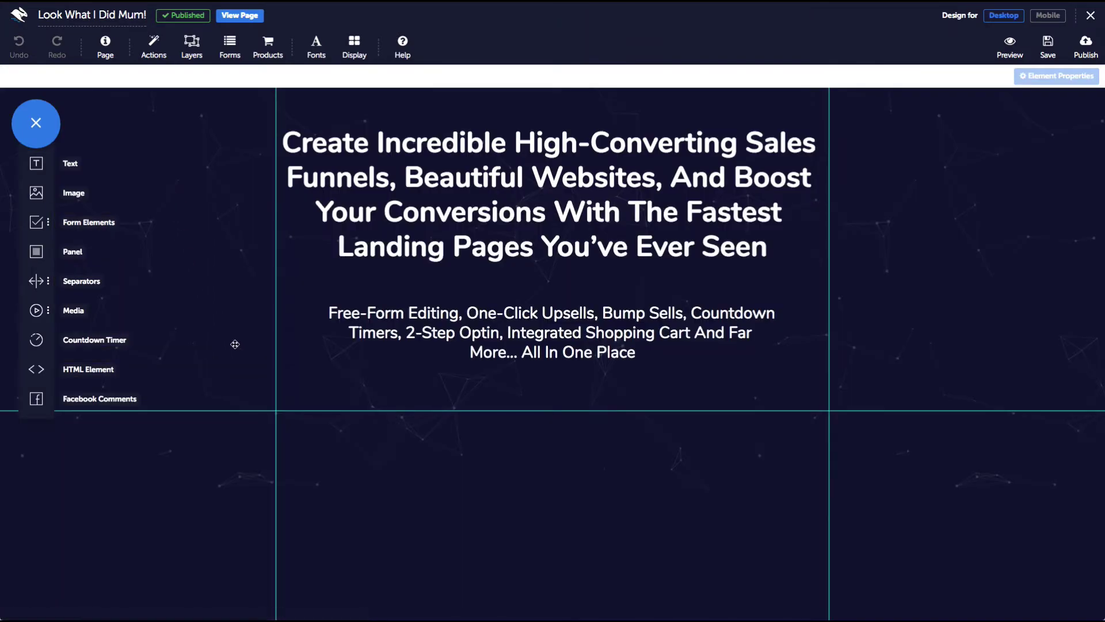
Scroll through the Look What I Did Mum! page to its video block and SHOW ME MORE button.
scroll(279, 390, "down", 2)
scroll(279, 389, "down", 10)
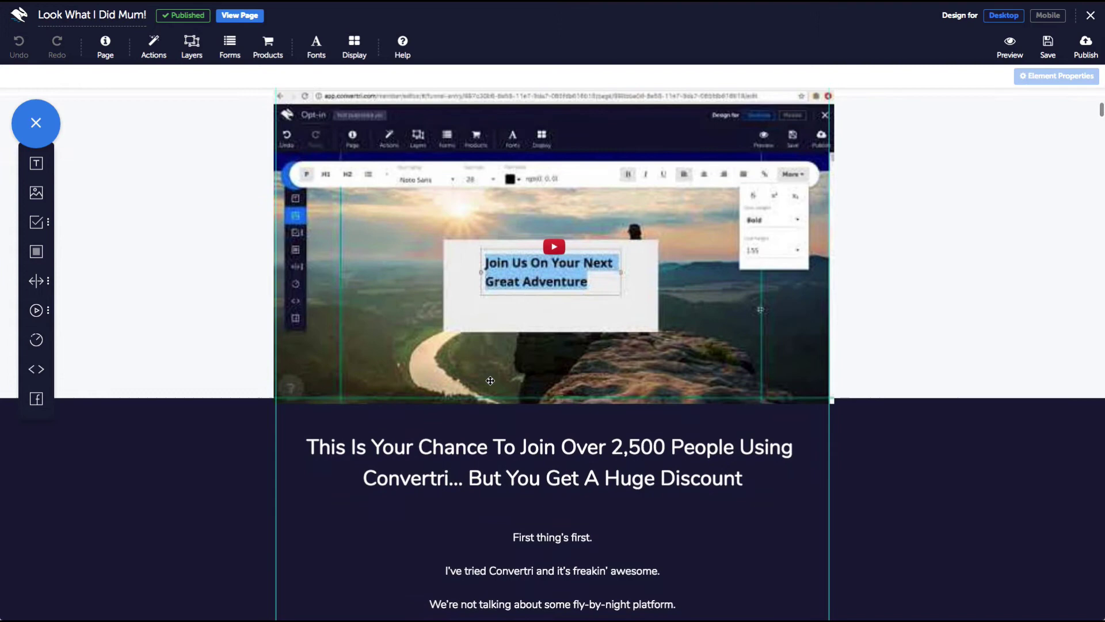
scroll(490, 380, "up", 6)
scroll(490, 381, "up", 5)
scroll(543, 449, "down", 2)
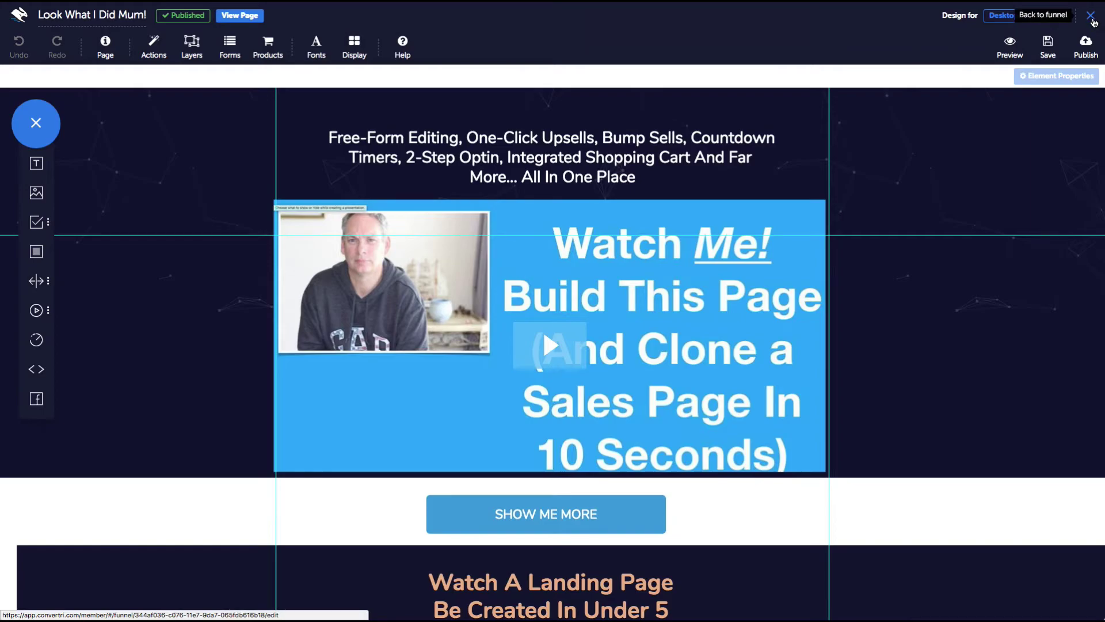
Return to the Hive Marketing funnel and open the ⋮ menu on the Look What I Did Mum! card.
left_click(1093, 21)
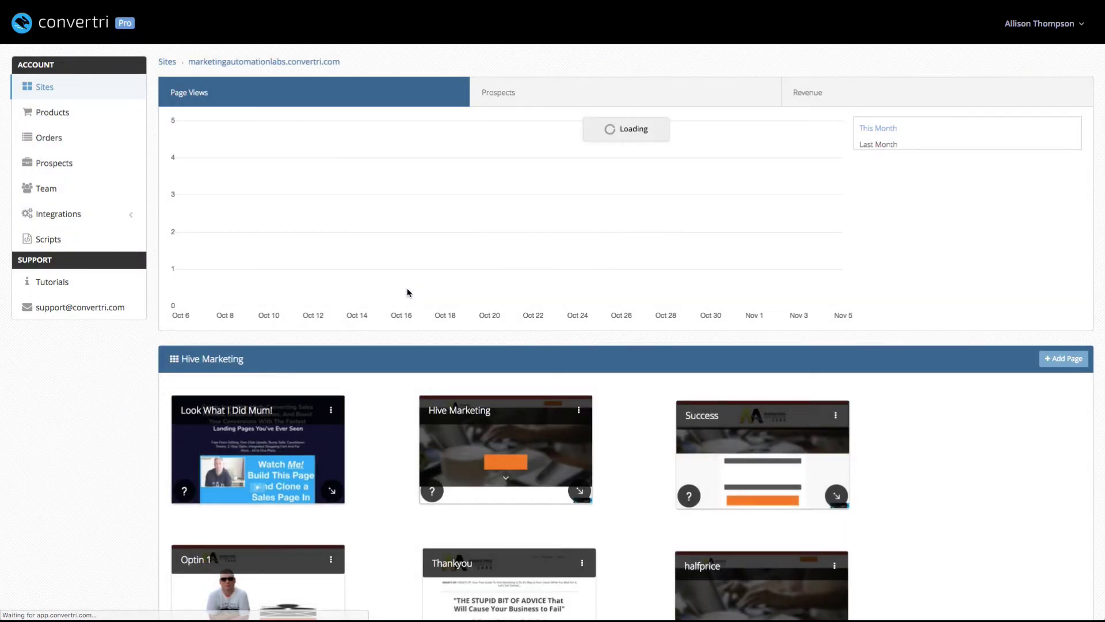
scroll(407, 292, "down", 2)
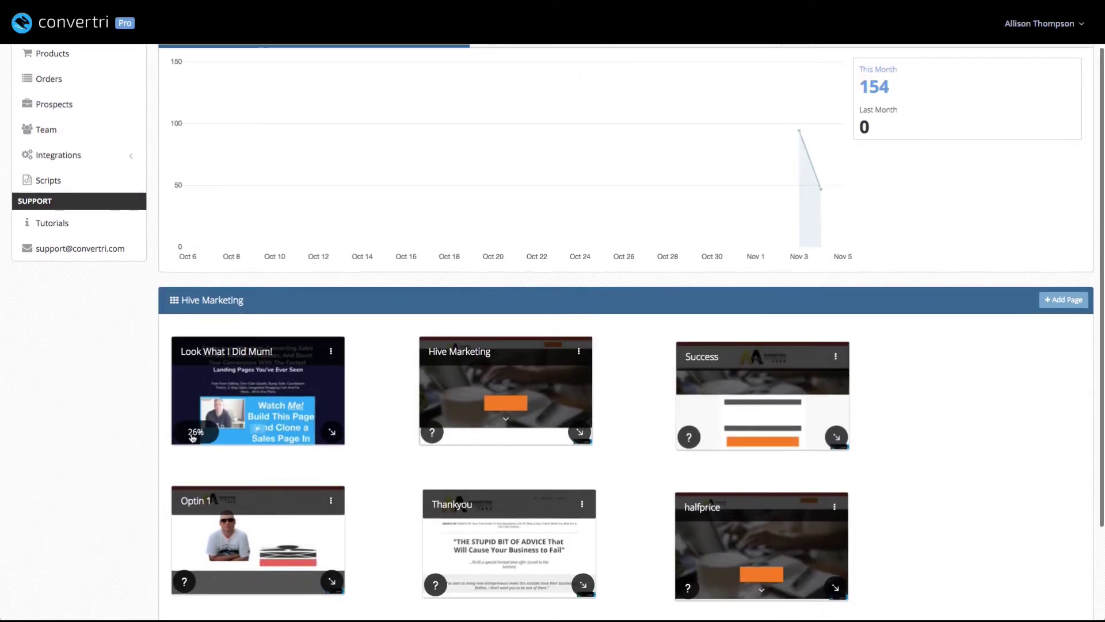
left_click(331, 352)
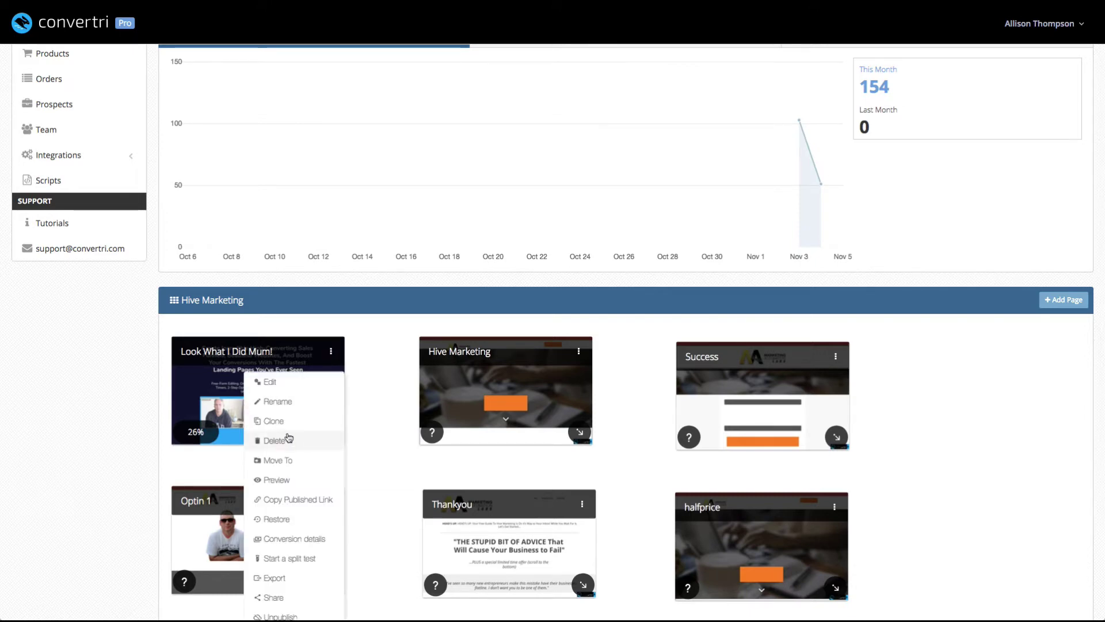
scroll(289, 439, "down", 1)
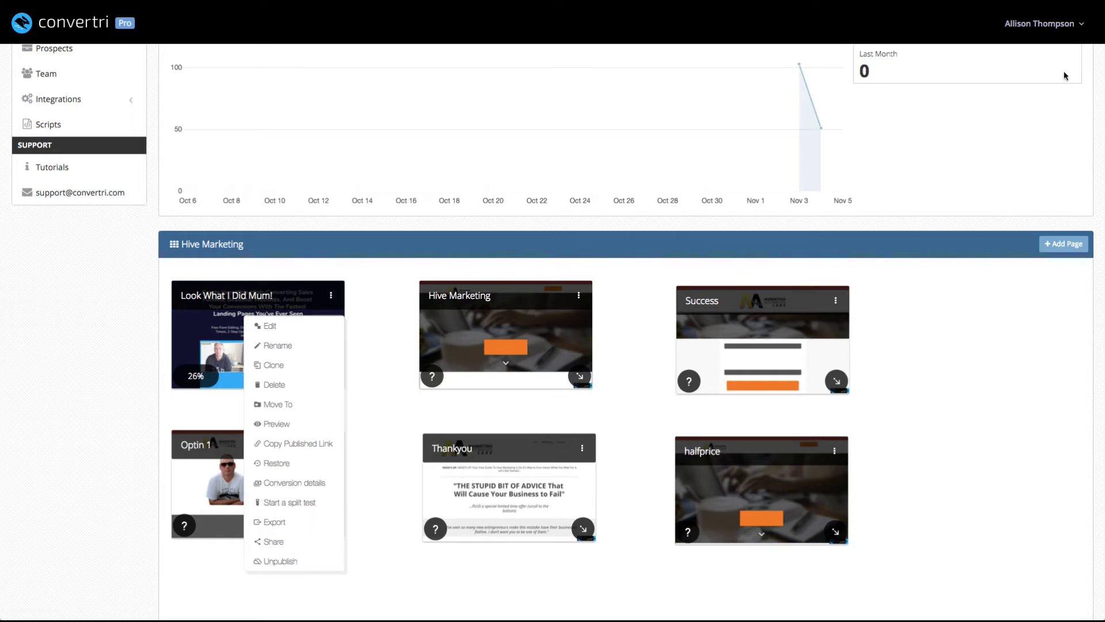
left_click(1080, 27)
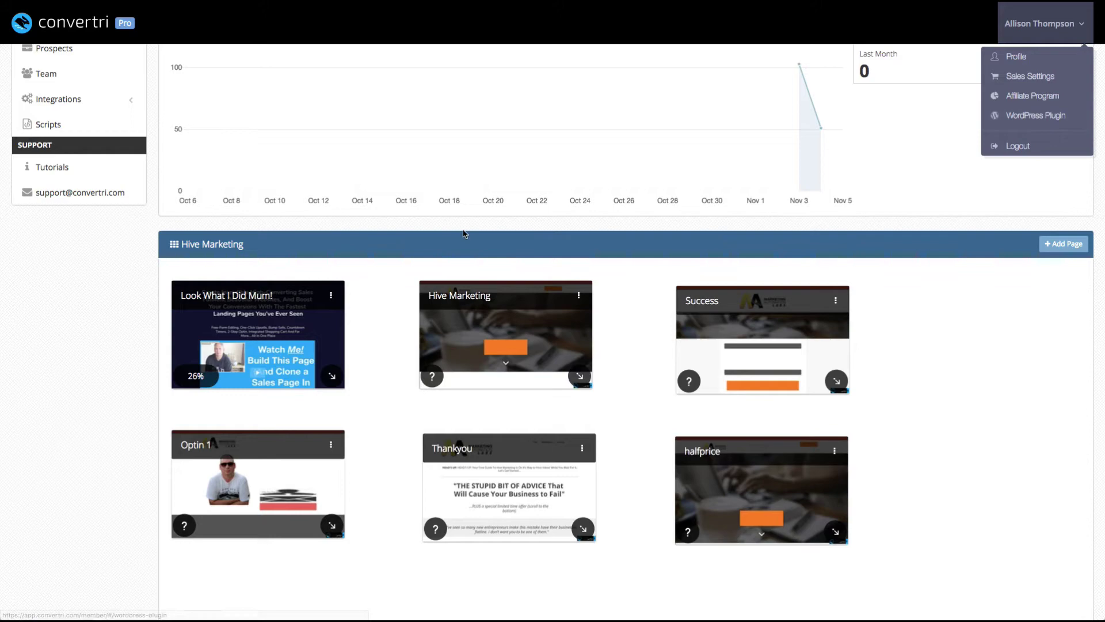
left_click(332, 296)
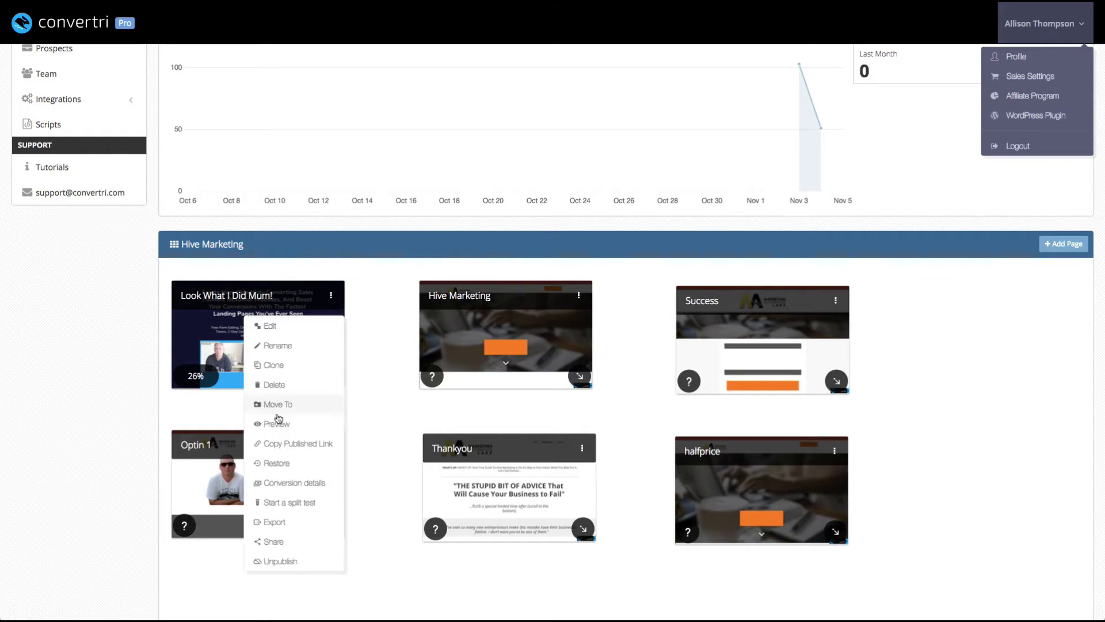
Check Look What I Did Mum!'s conversion details (40 conversions, 154 visitors, 26.0%), then close them.
left_click(292, 483)
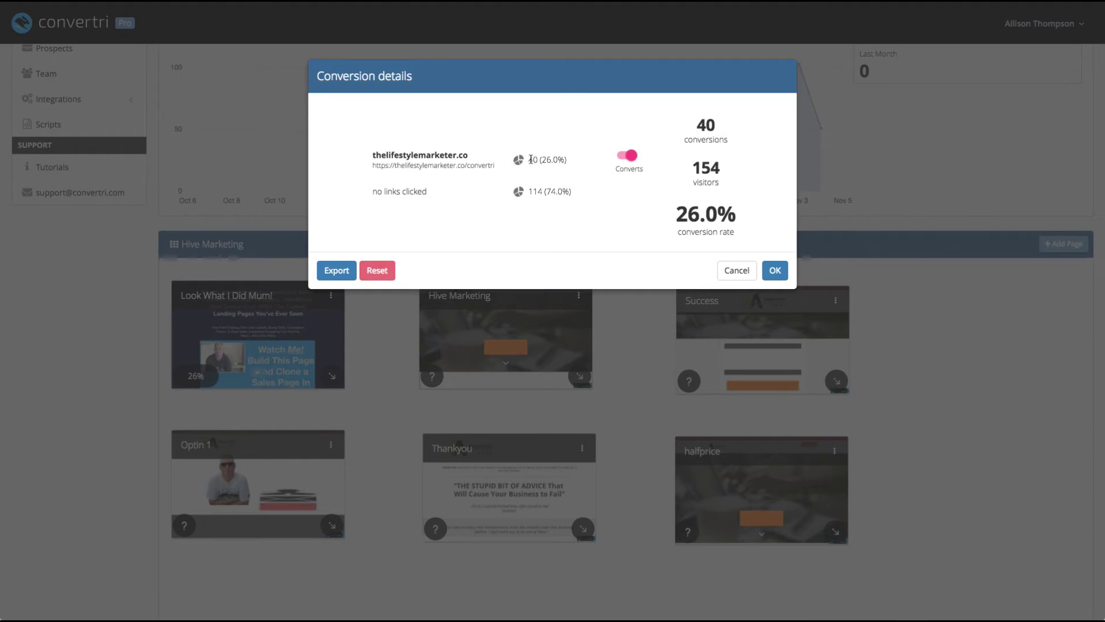
left_click_drag(529, 159, 570, 161)
left_click(453, 179)
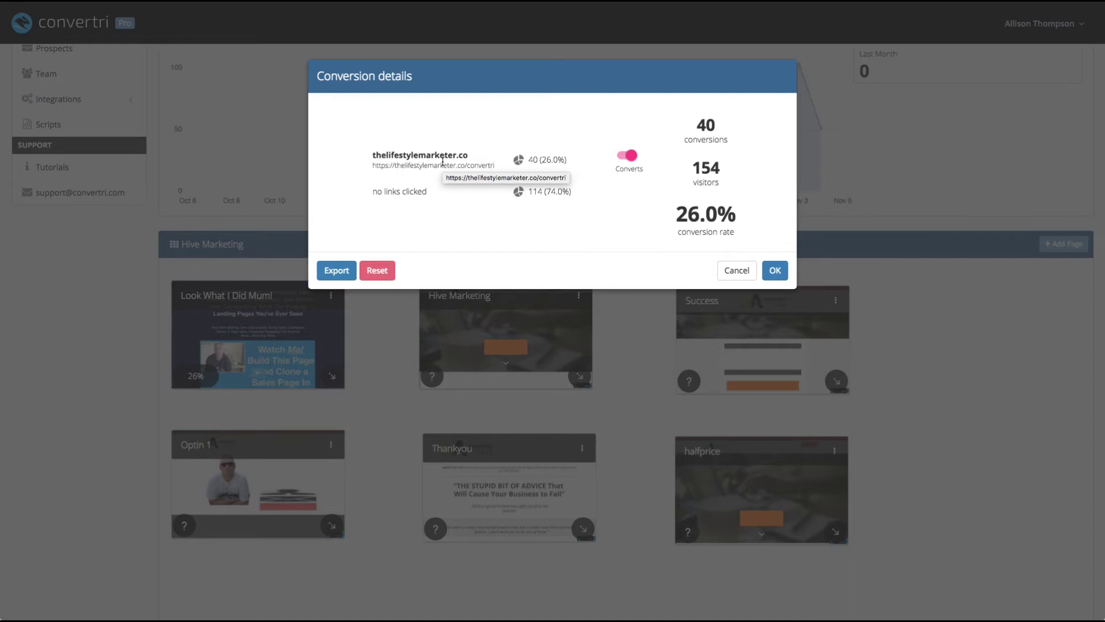
left_click(739, 274)
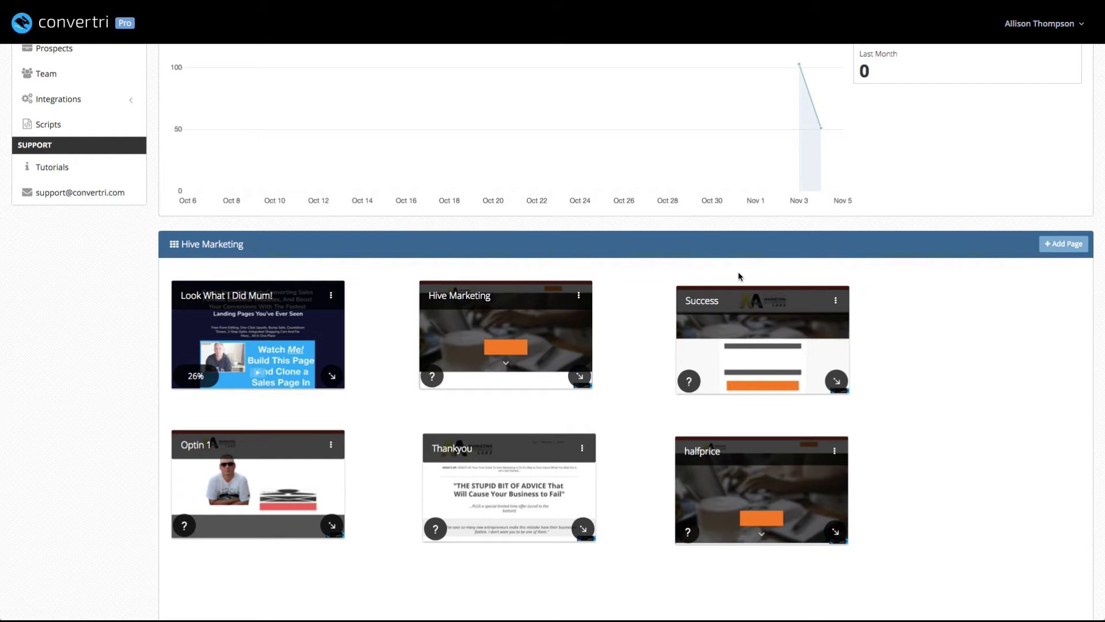
Open the Optin 1 page in the editor.
scroll(739, 276, "down", 2)
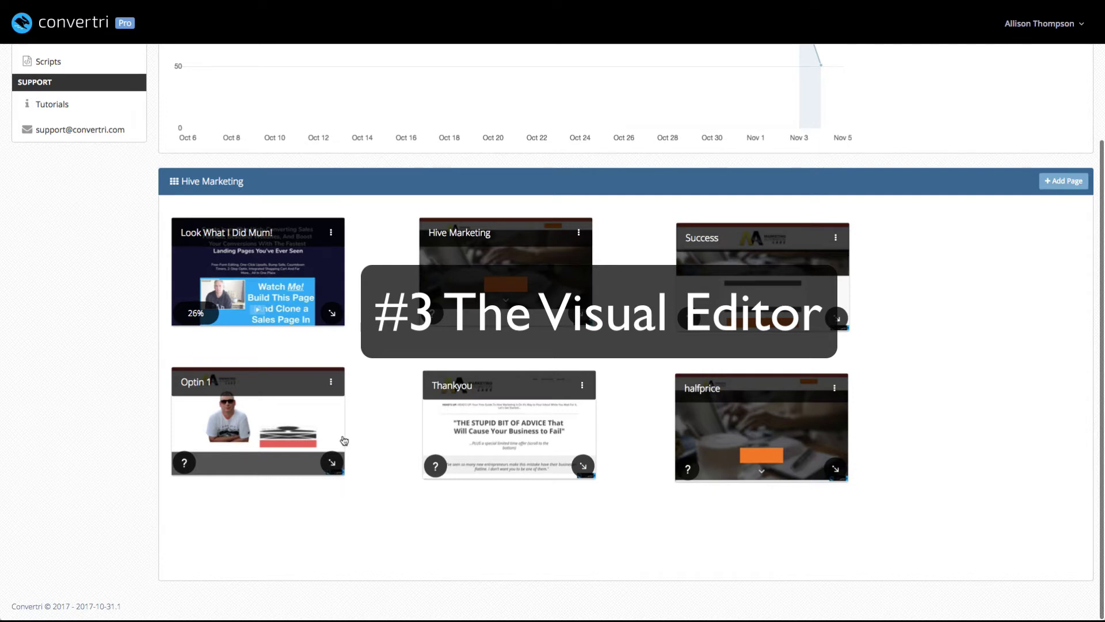
left_click(282, 419)
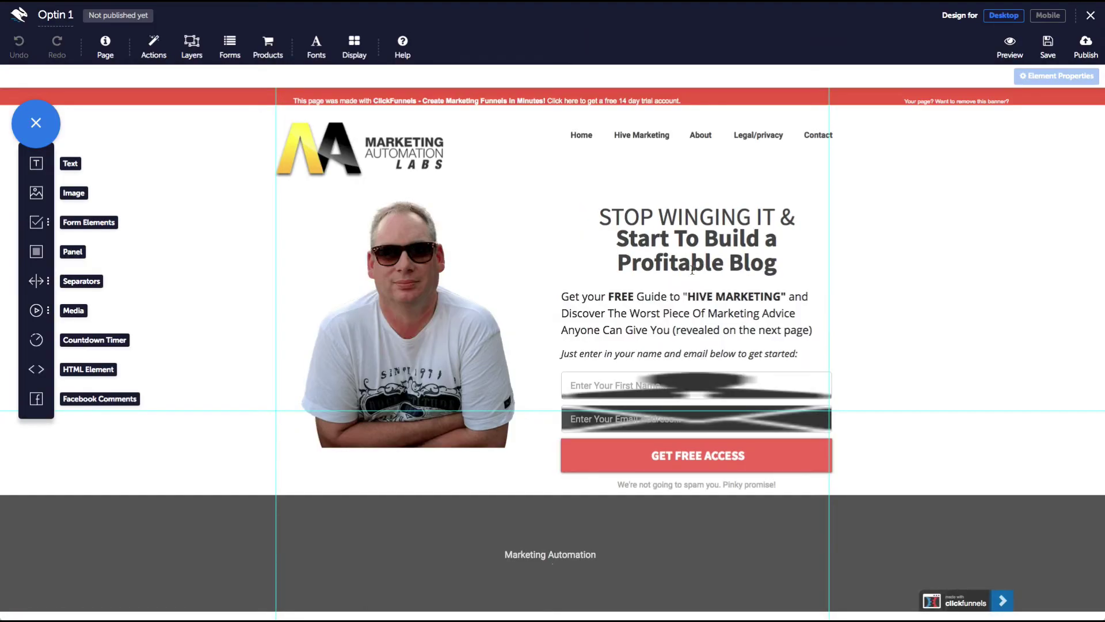
scroll(692, 269, "down", 4)
scroll(685, 253, "up", 1)
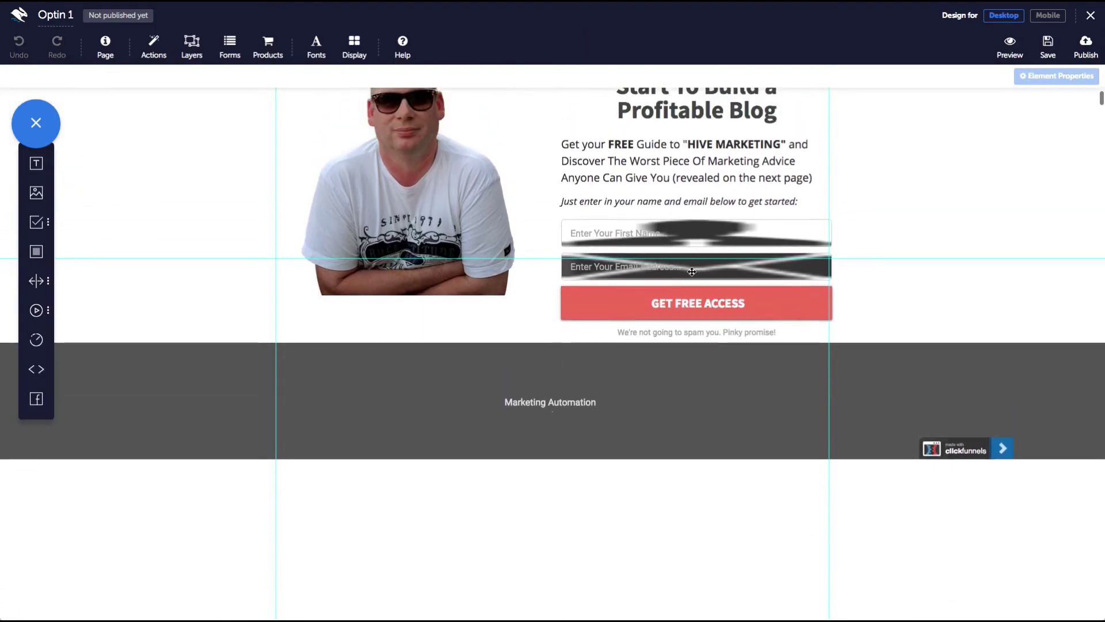
Delete the First Name and Email fields from the signup form.
left_click(674, 241)
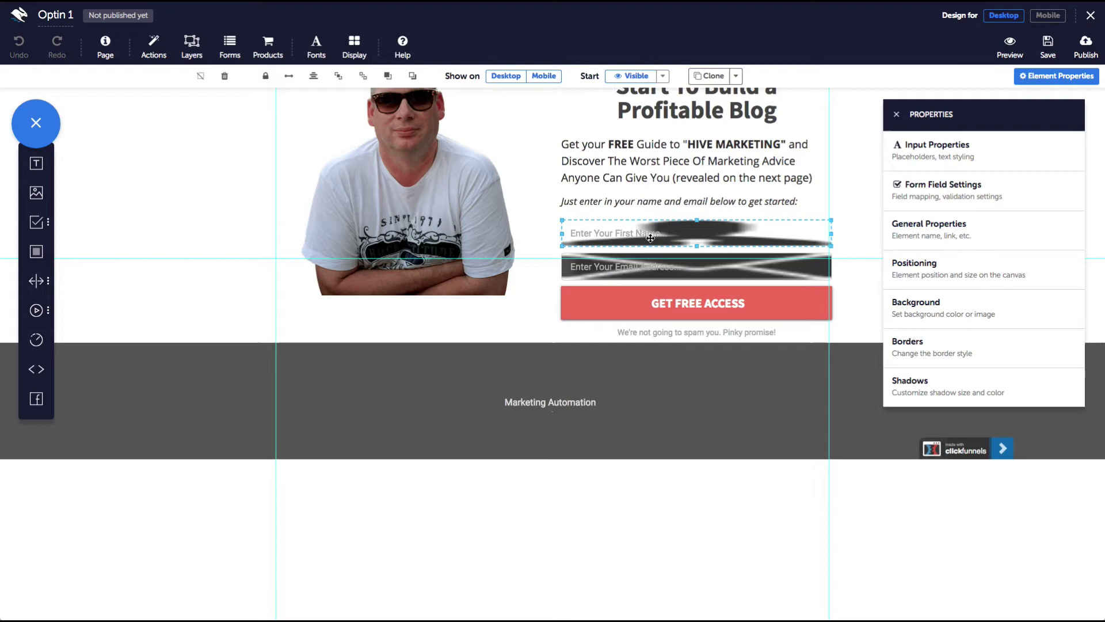
key("Delete")
left_click(645, 262)
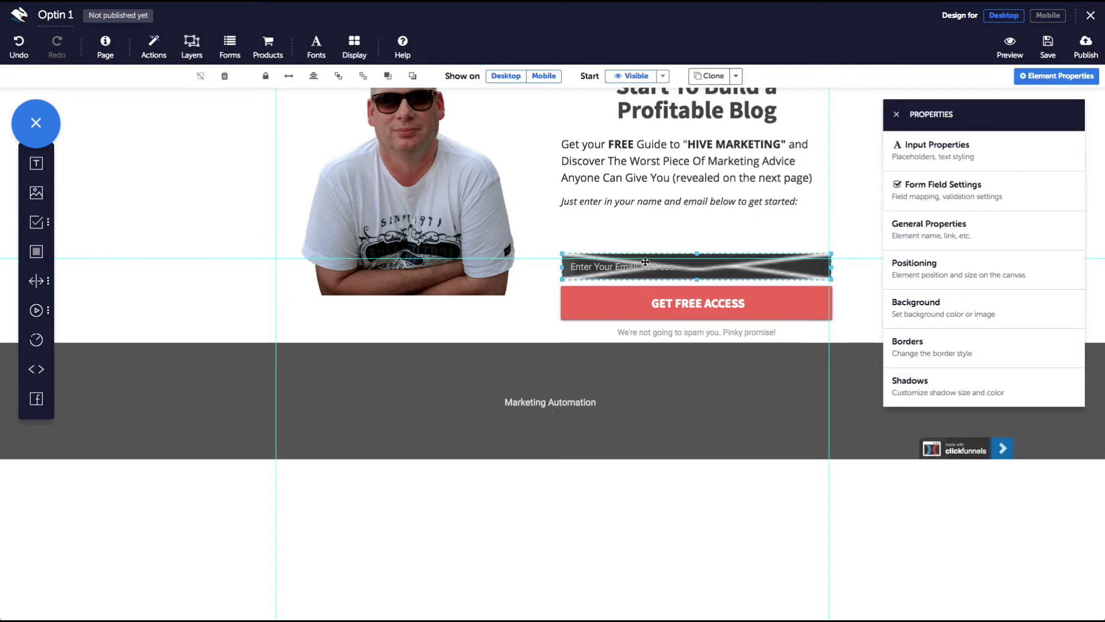
key("Delete")
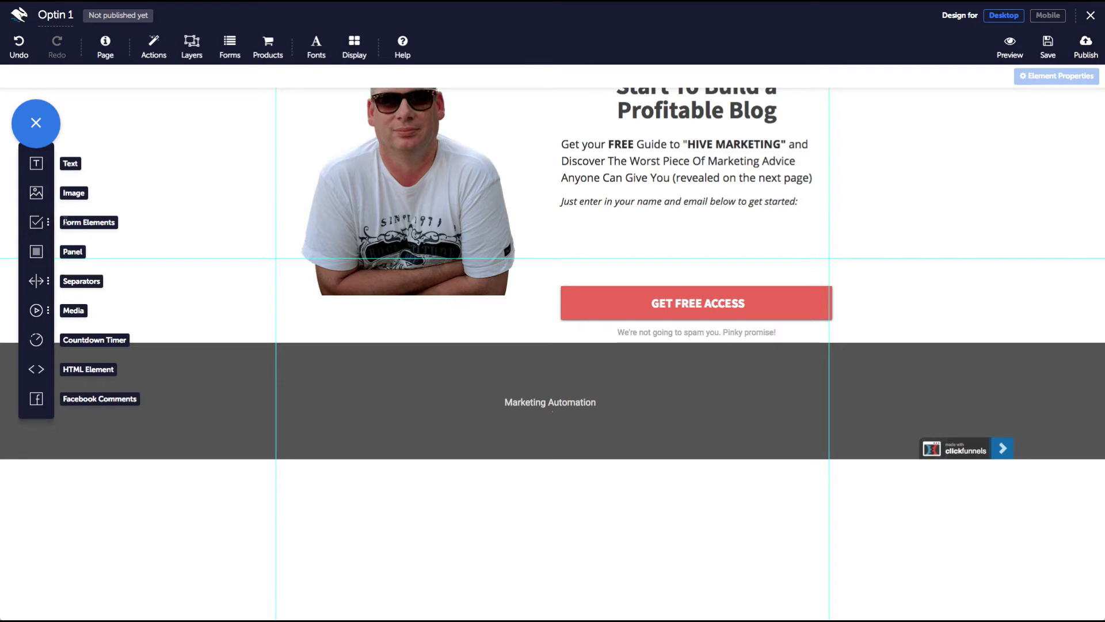
Add a Text Input as the Email field just above GET FREE ACCESS, aligned with the button.
left_click(45, 223)
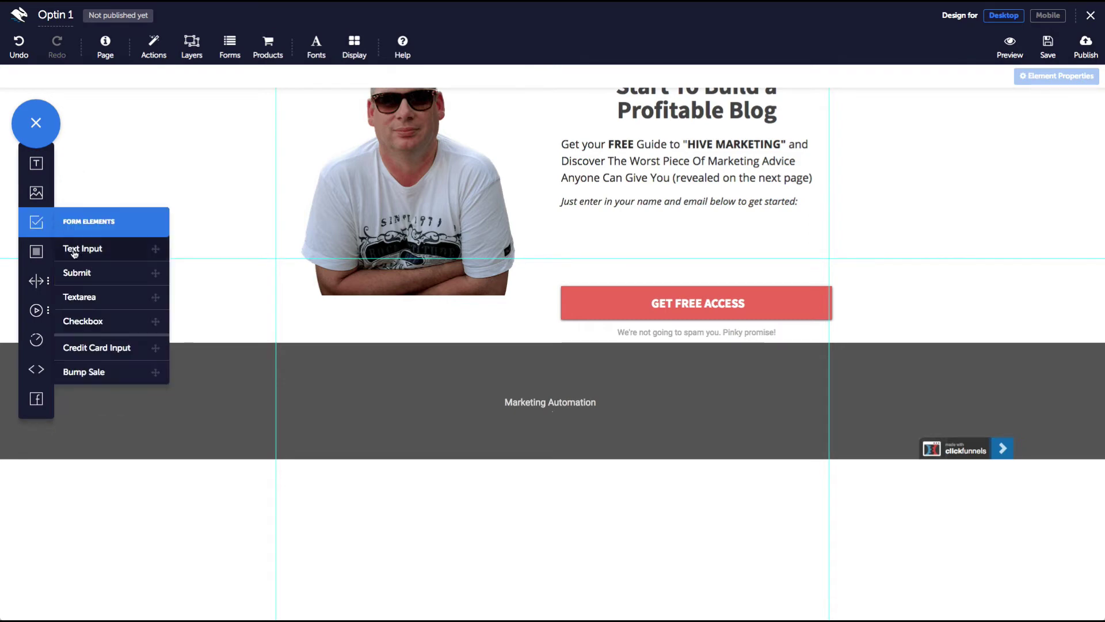
left_click_drag(70, 252, 685, 242)
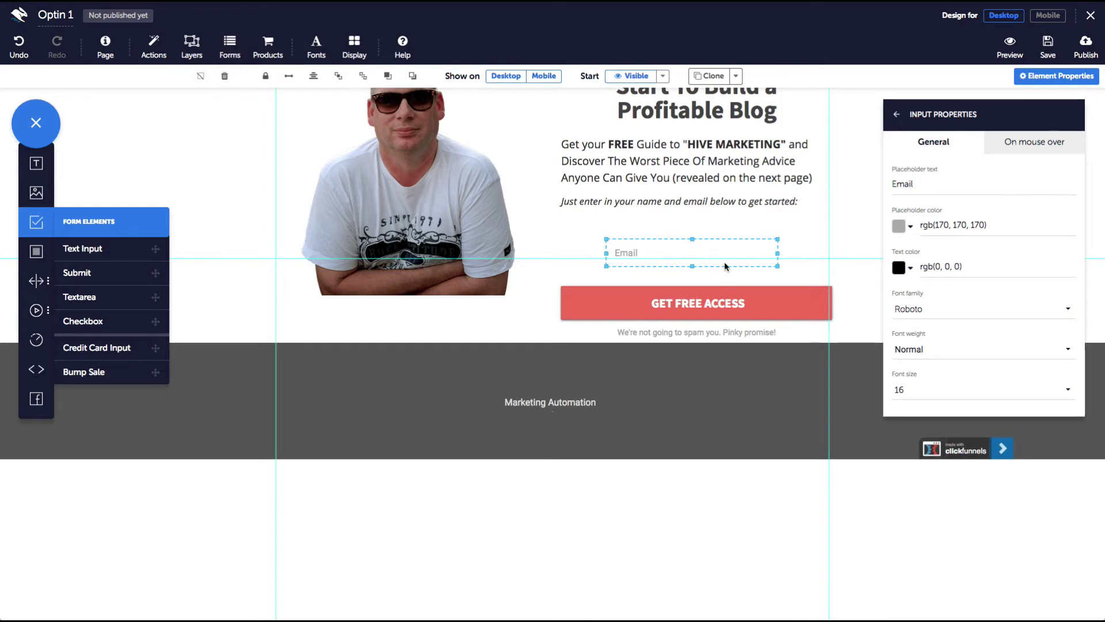
left_click_drag(685, 241, 679, 241)
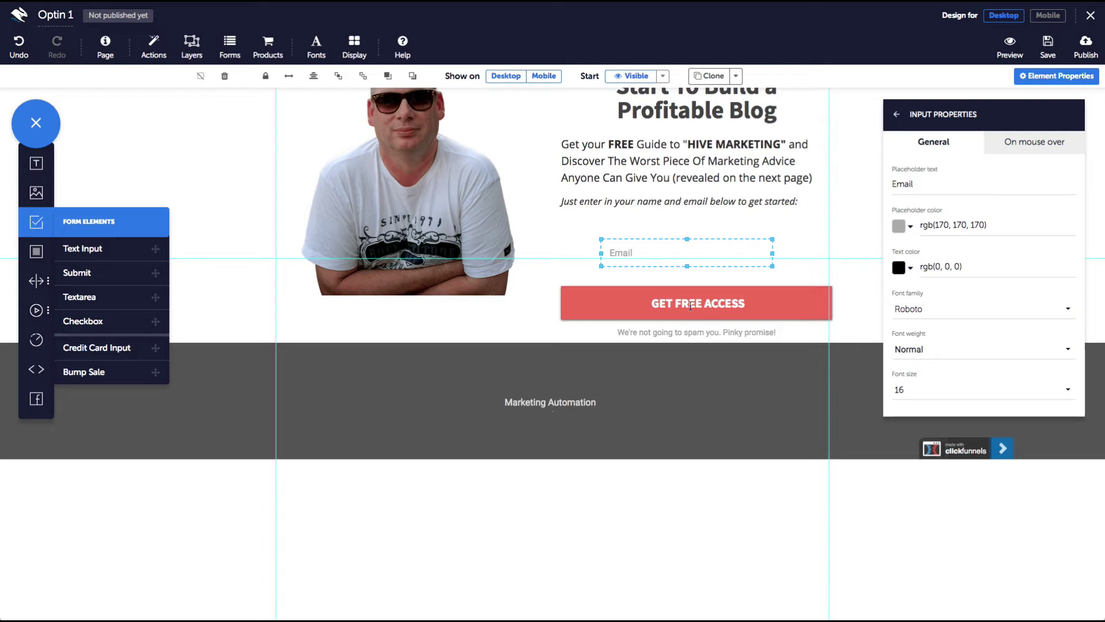
Place a new Submit button over GET FREE ACCESS, then delete the extra Submit button.
left_click(670, 305)
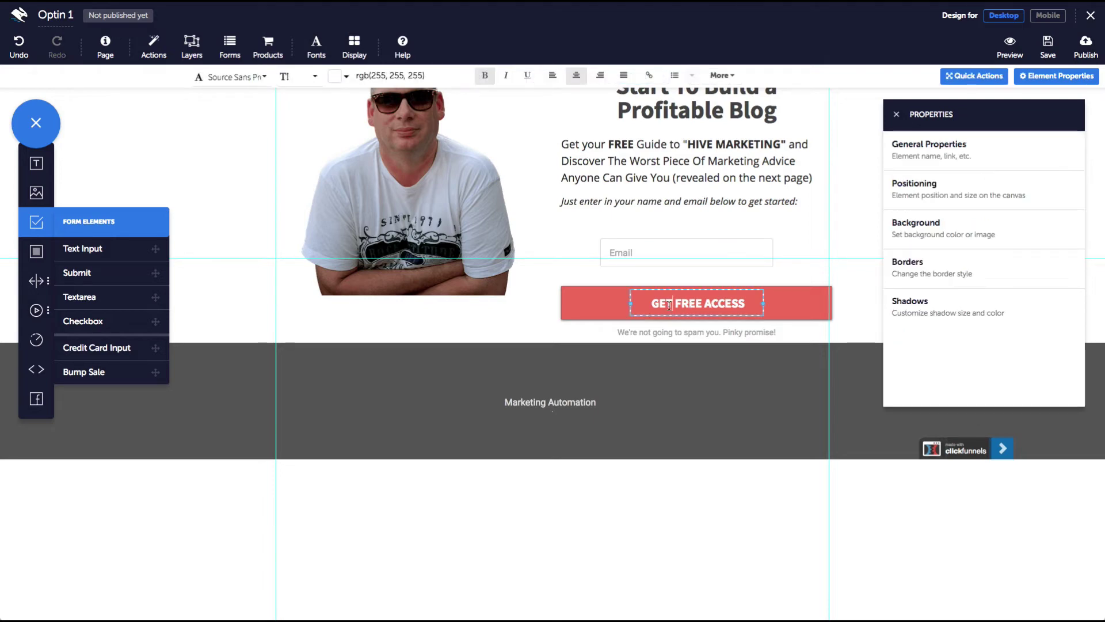
left_click(155, 274)
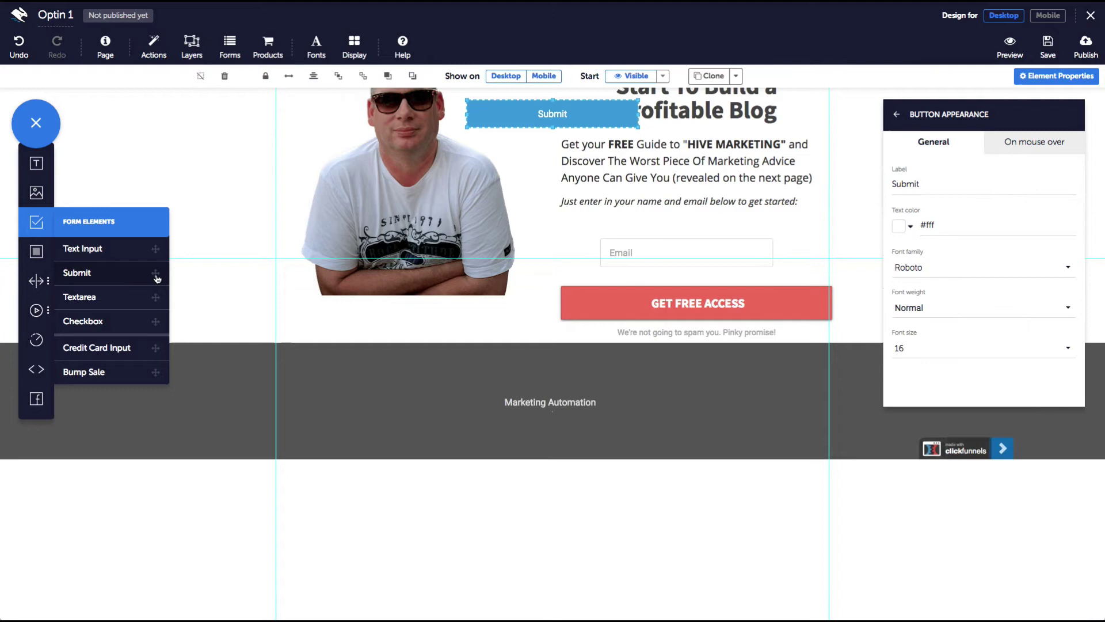
left_click_drag(474, 124, 634, 304)
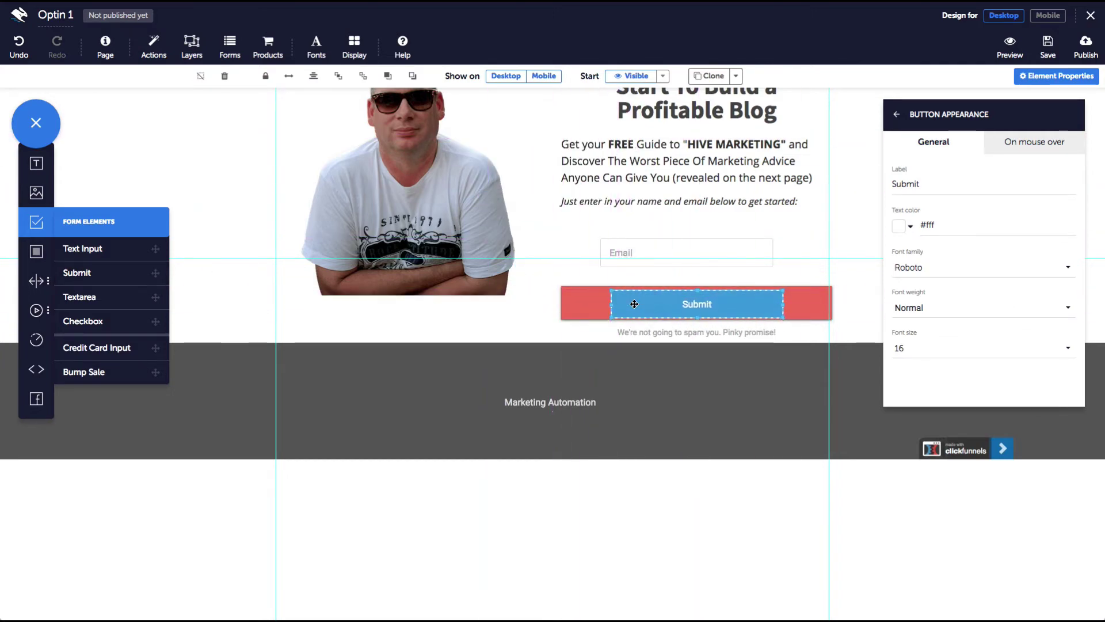
key("Delete")
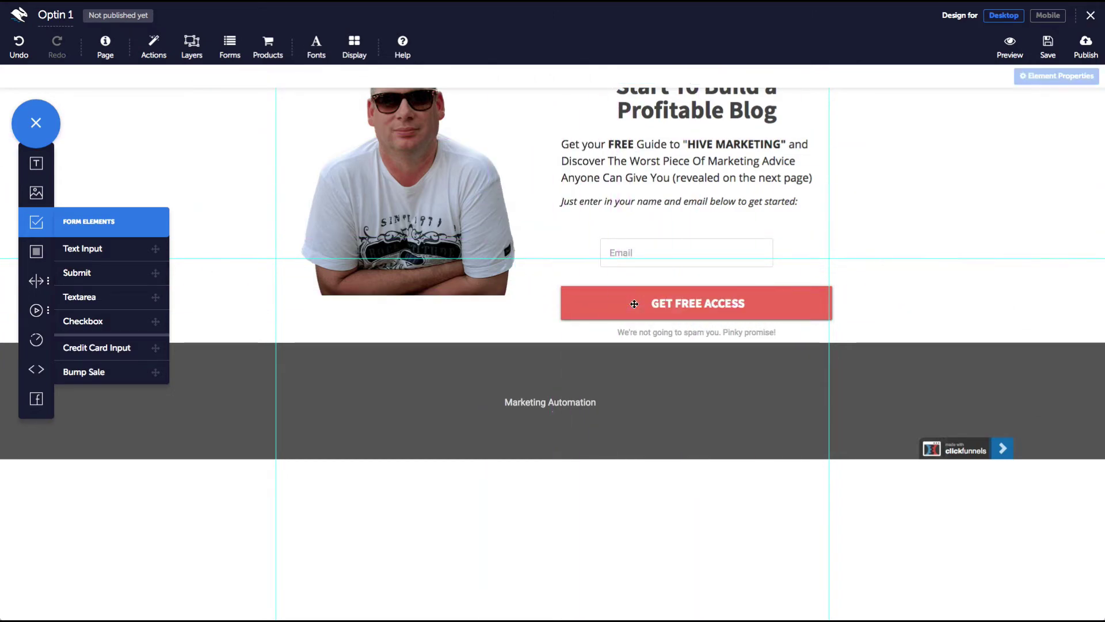
Draw a funnel arrow from Optin 1's New arrow button onto the Thankyou card.
left_click(380, 190)
scroll(380, 190, "up", 3)
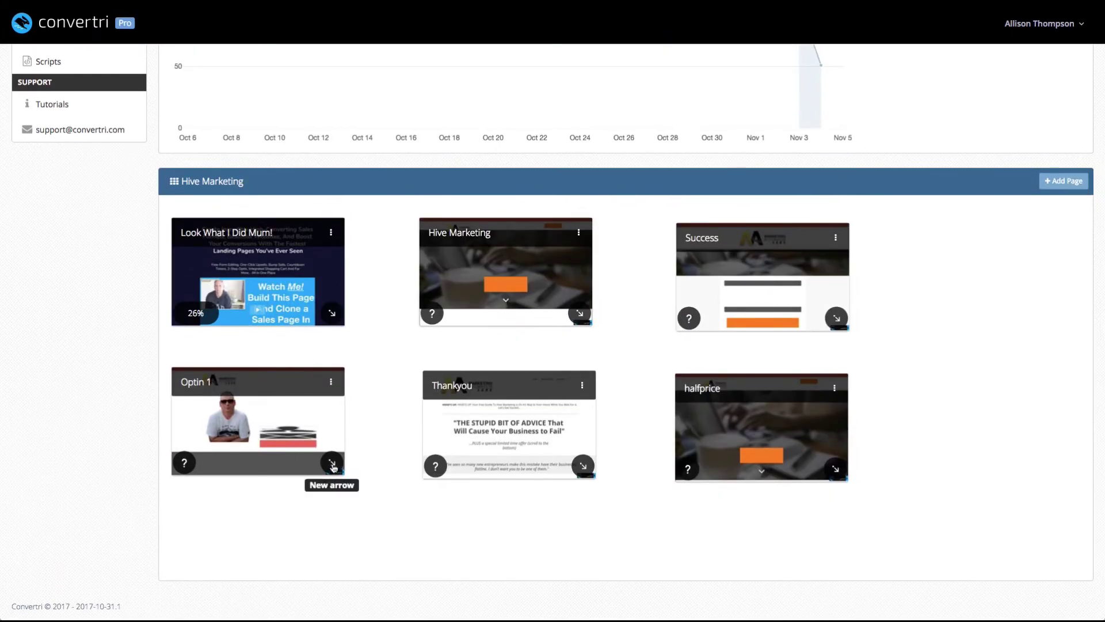
left_click_drag(332, 465, 506, 426)
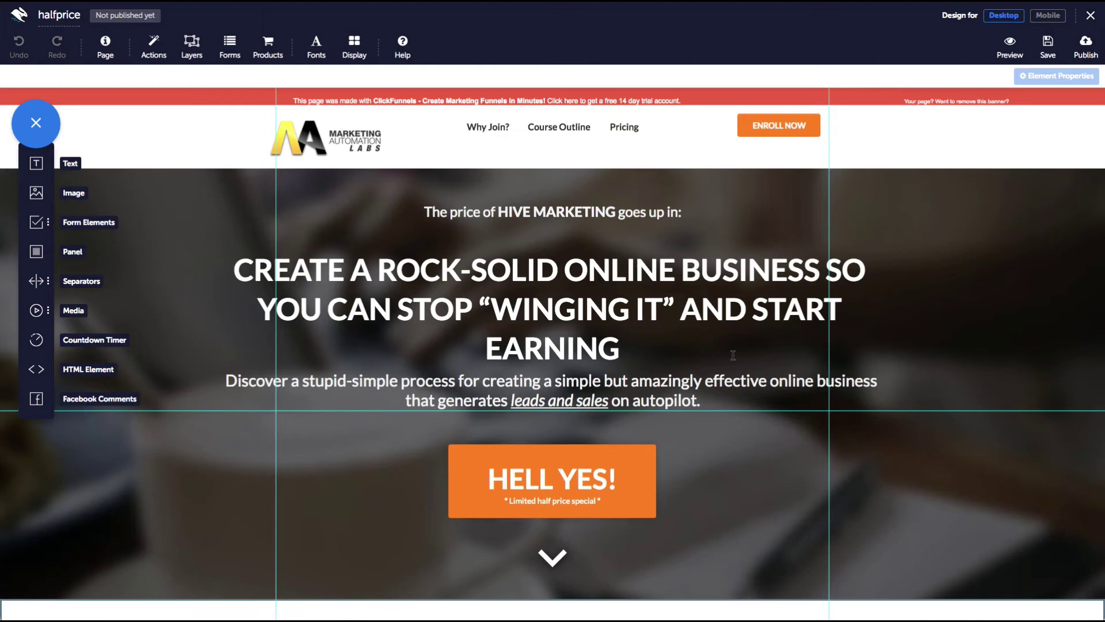
scroll(733, 356, "down", 5)
scroll(733, 355, "down", 15)
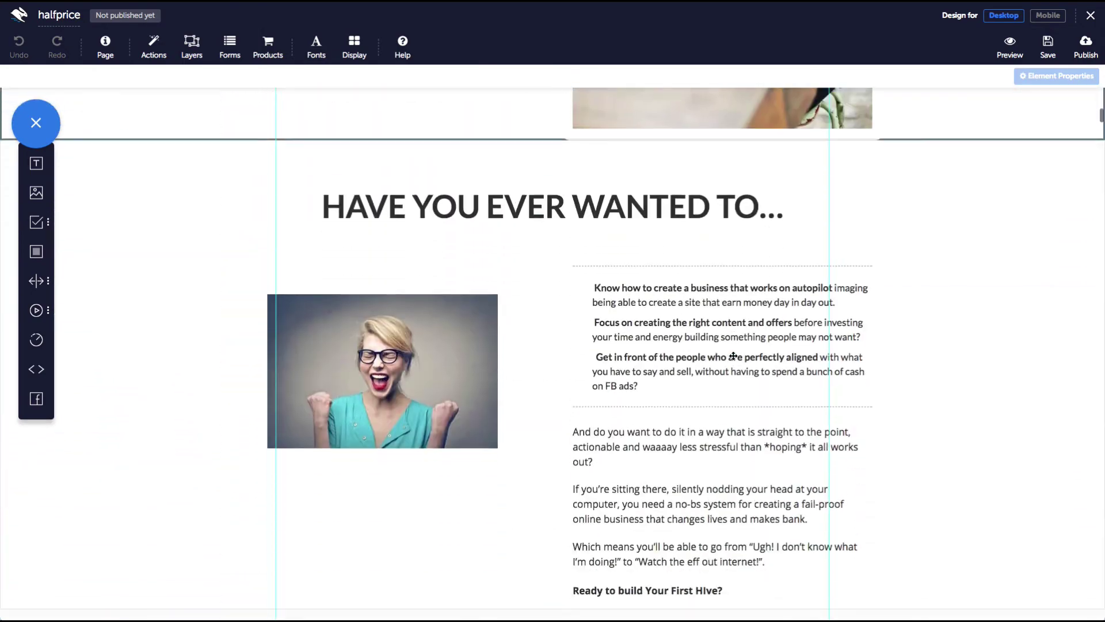
scroll(733, 355, "down", 20)
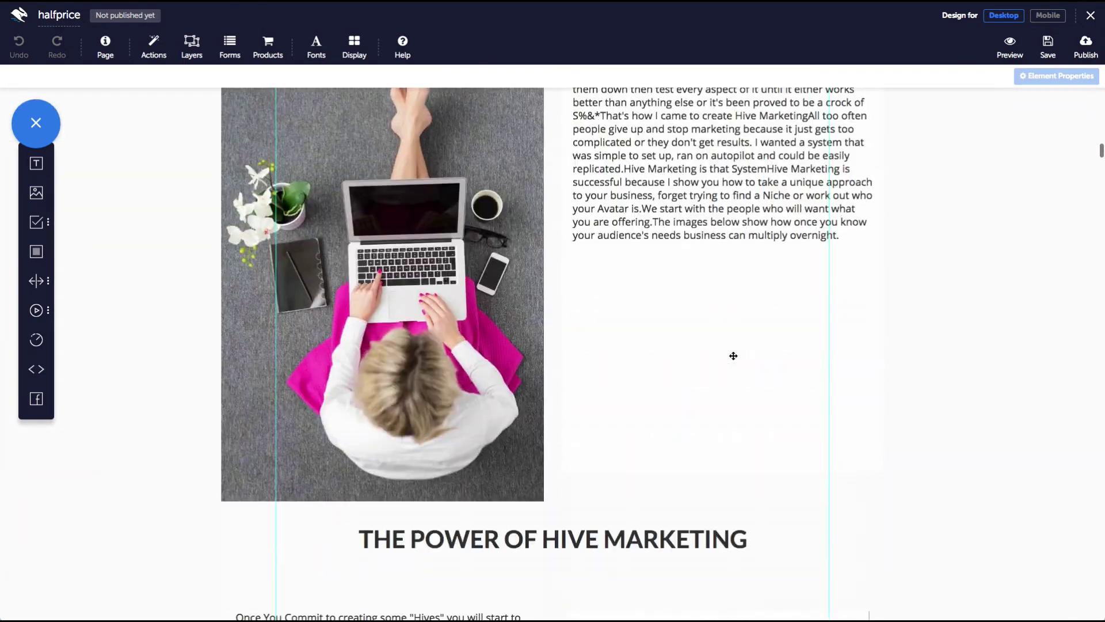
scroll(733, 355, "down", 8)
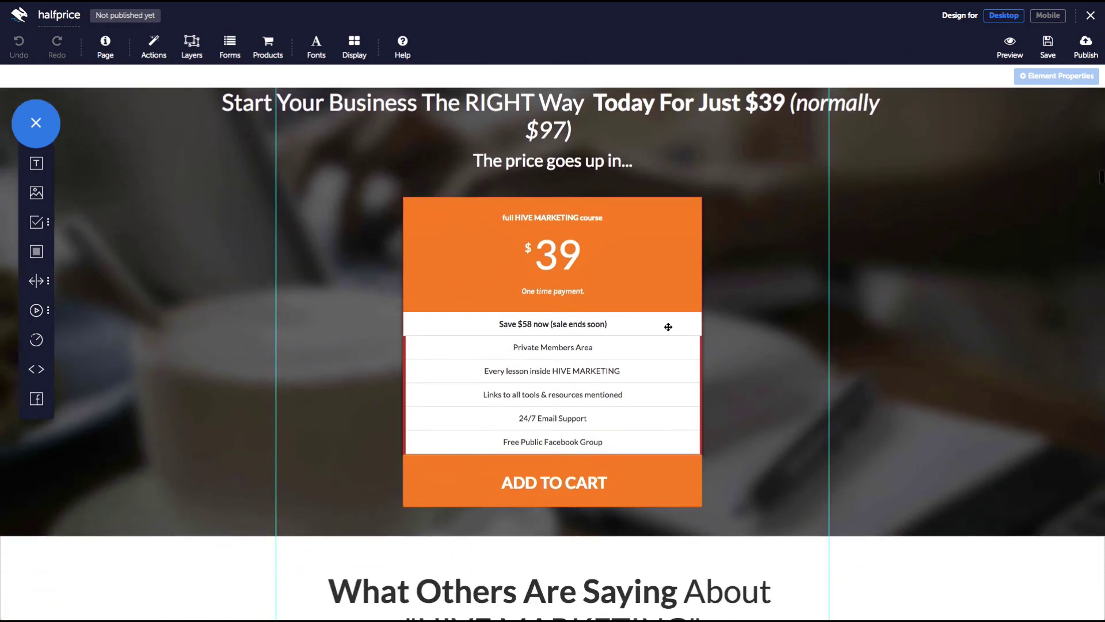
scroll(578, 318, "down", 1)
scroll(579, 318, "up", 10)
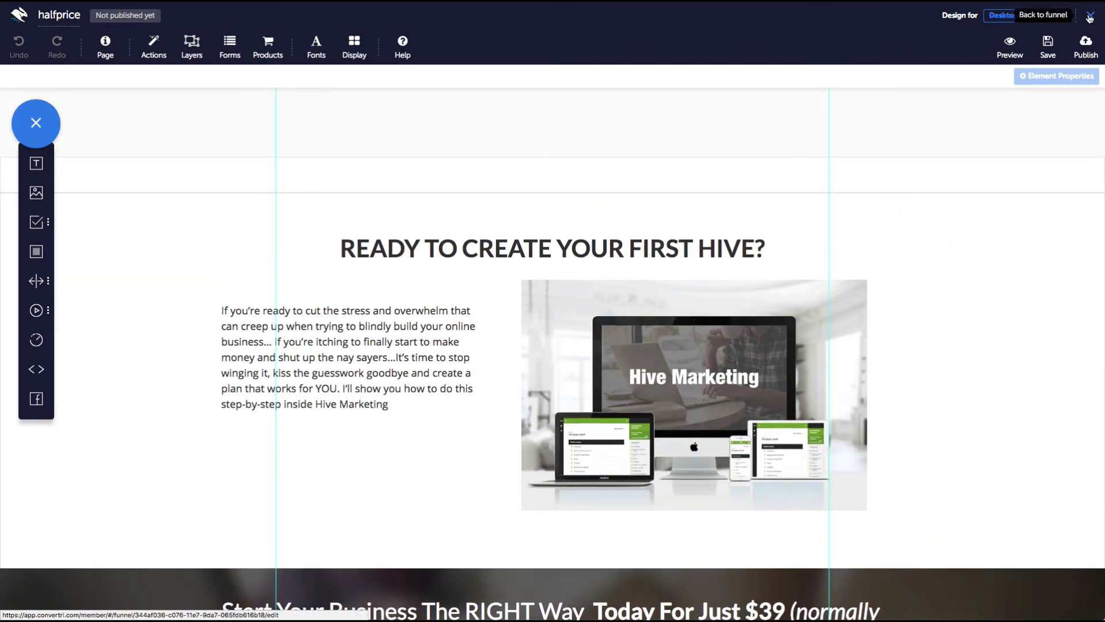
left_click(1090, 19)
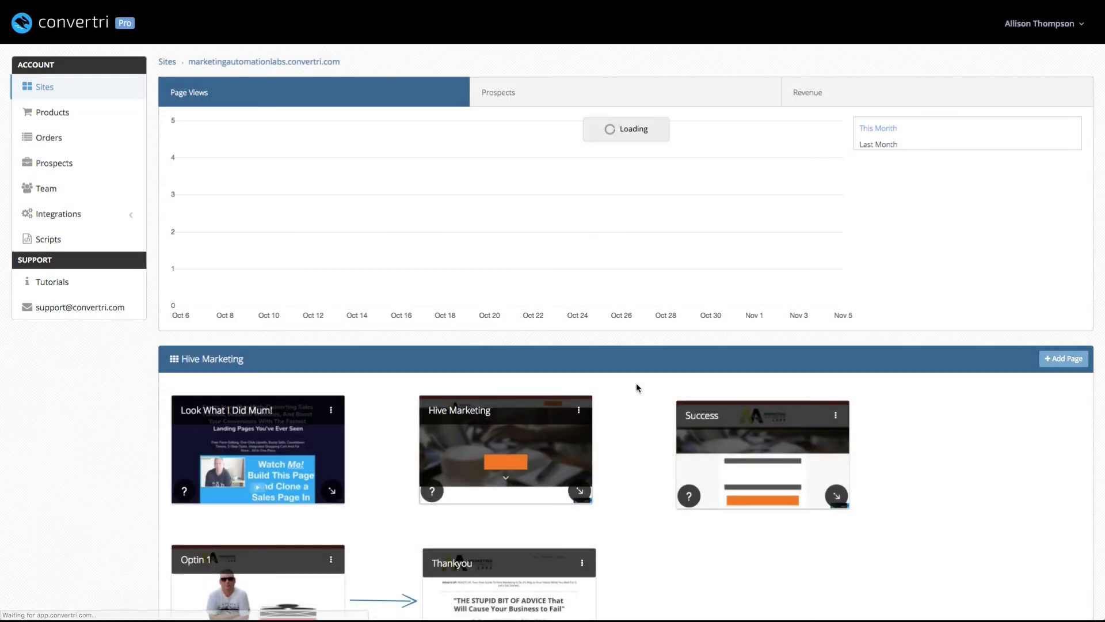
scroll(636, 386, "down", 5)
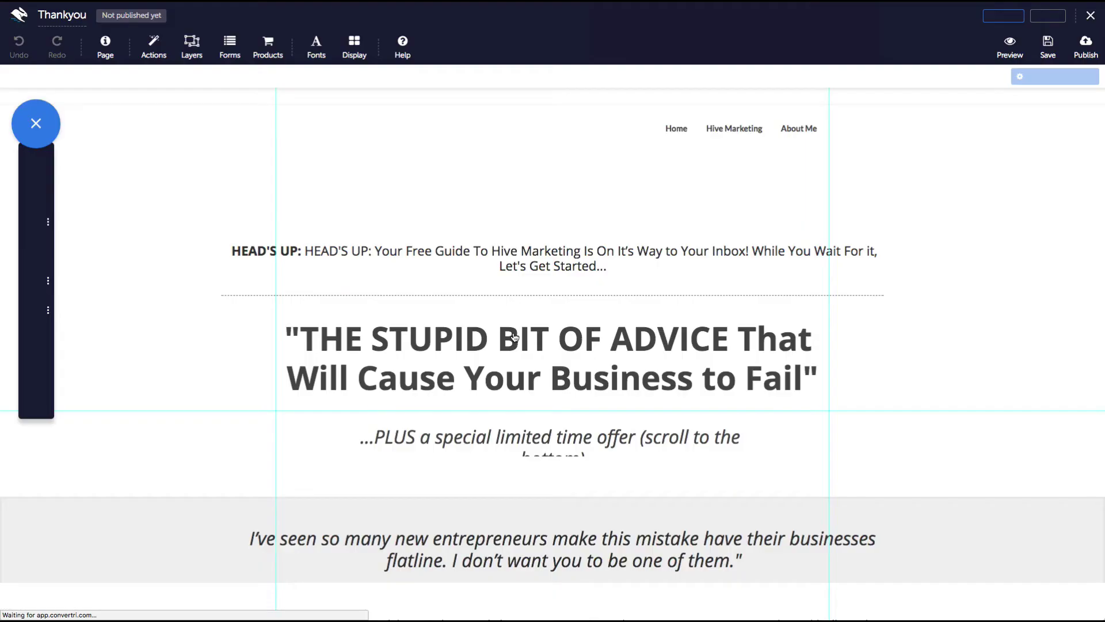
scroll(568, 398, "down", 20)
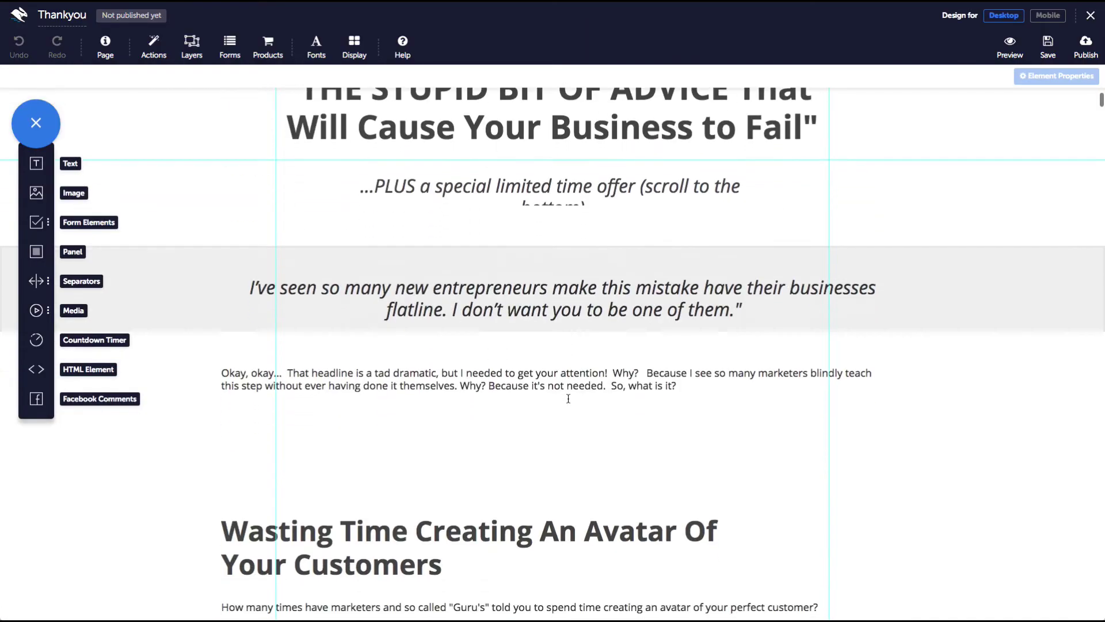
scroll(568, 398, "down", 20)
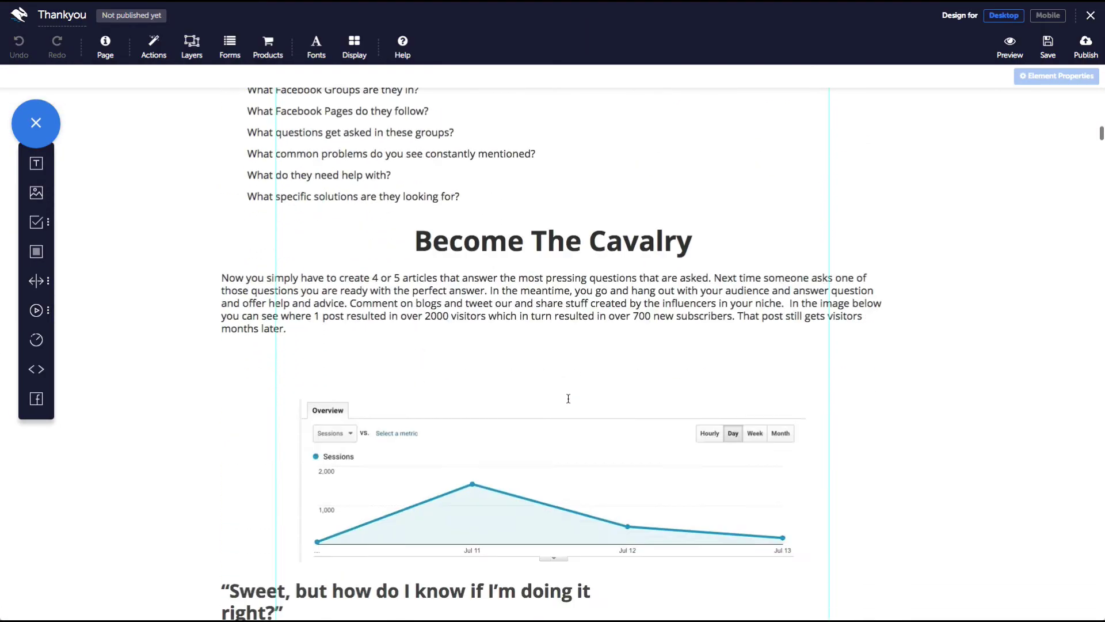
scroll(568, 399, "up", 20)
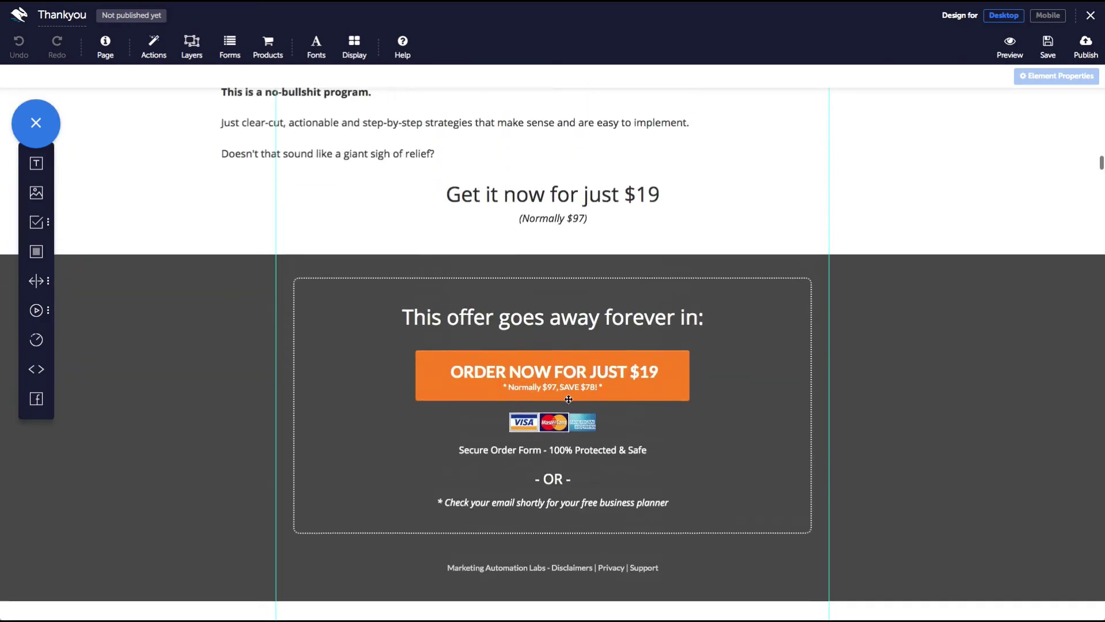
scroll(568, 398, "down", 20)
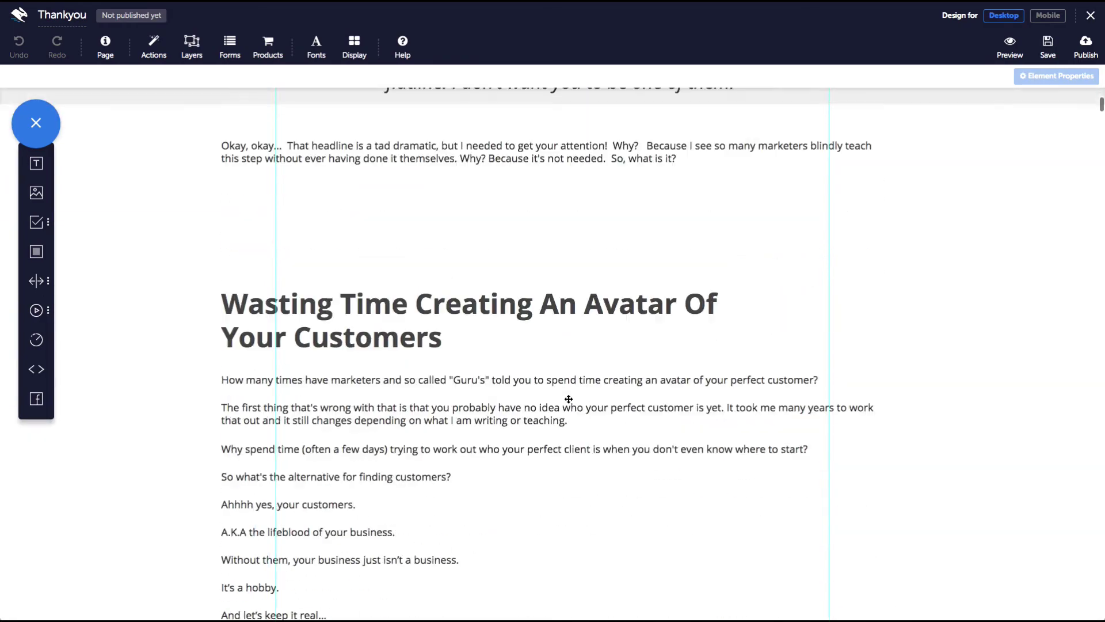
scroll(568, 398, "down", 20)
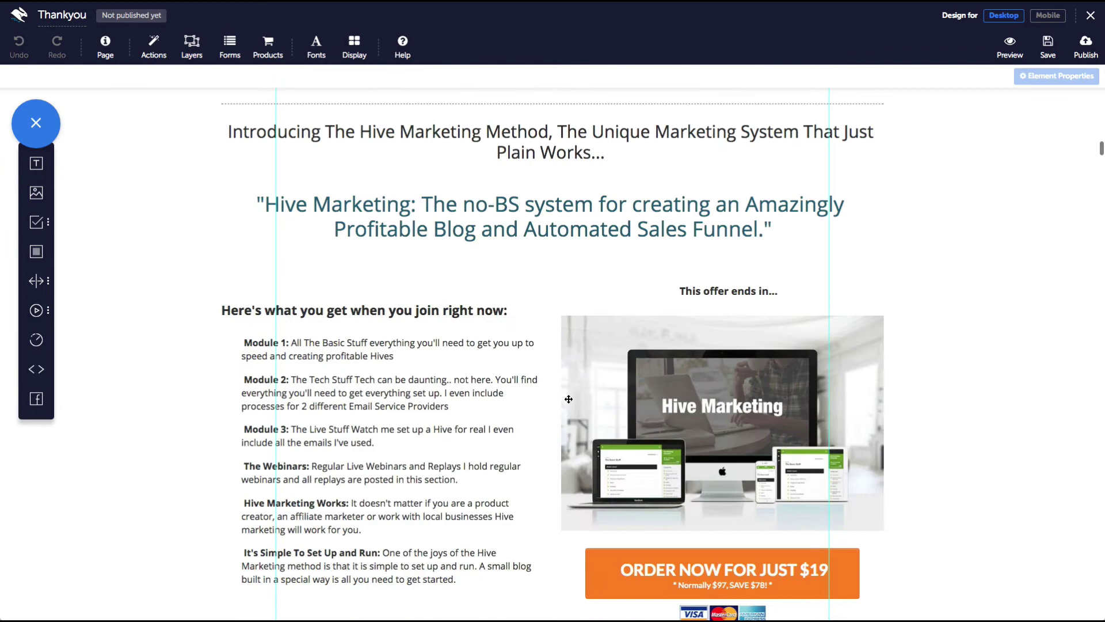
scroll(568, 398, "down", 2)
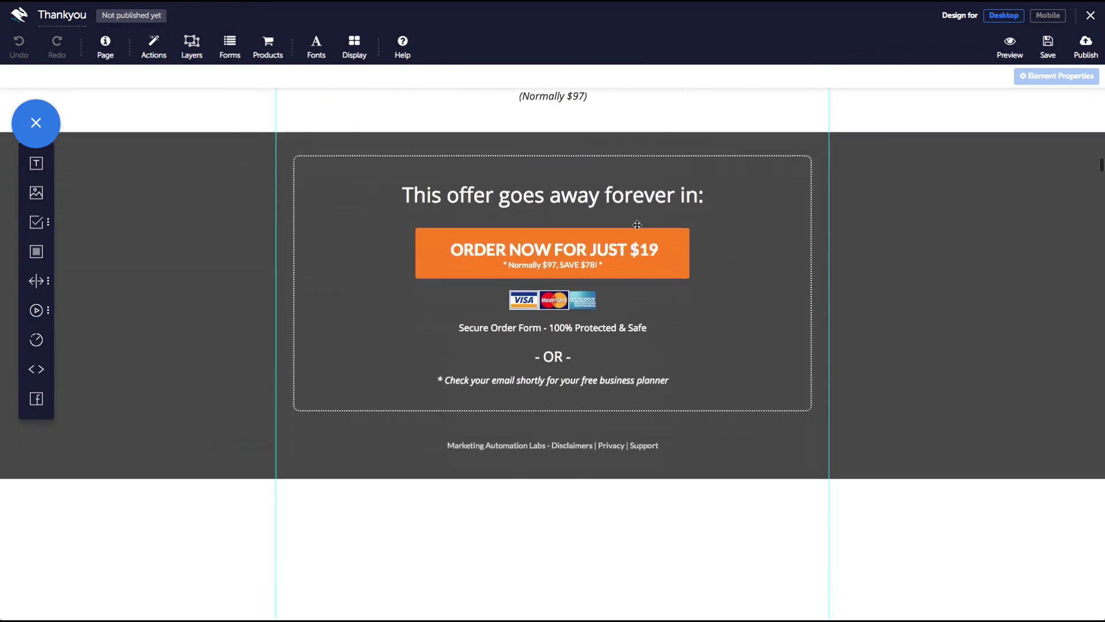
scroll(577, 285, "up", 2)
scroll(576, 286, "up", 1)
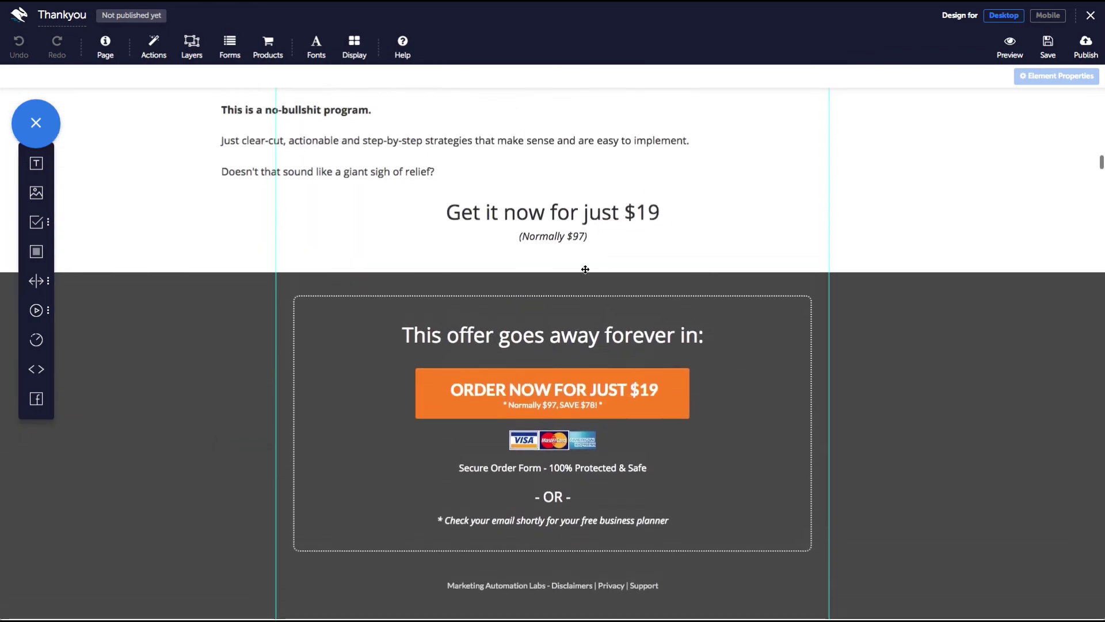
scroll(561, 239, "up", 6)
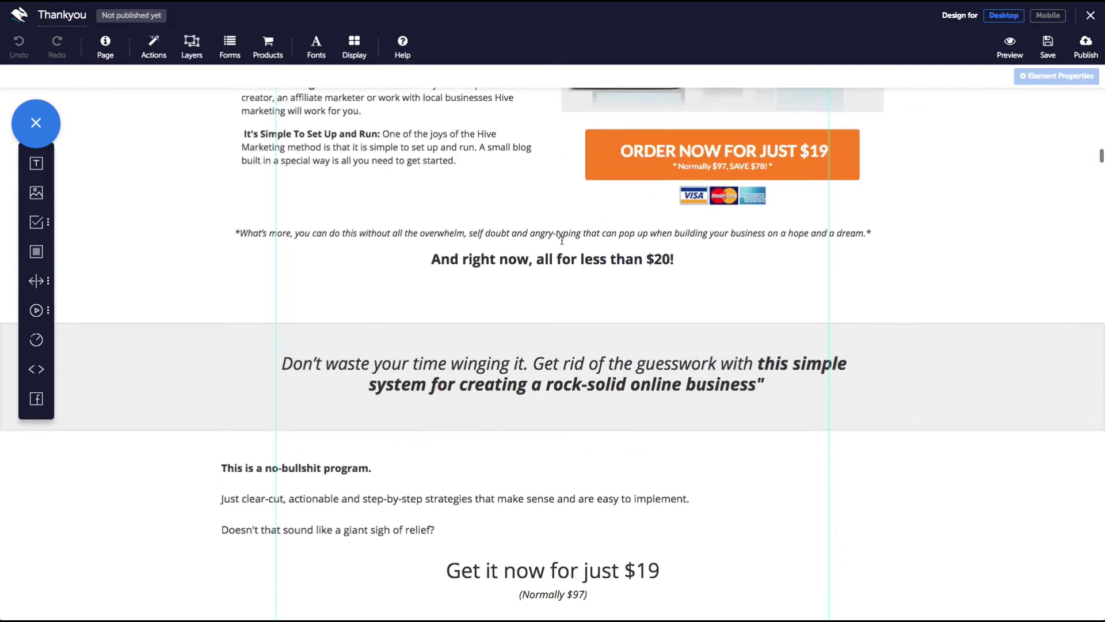
left_click(1090, 16)
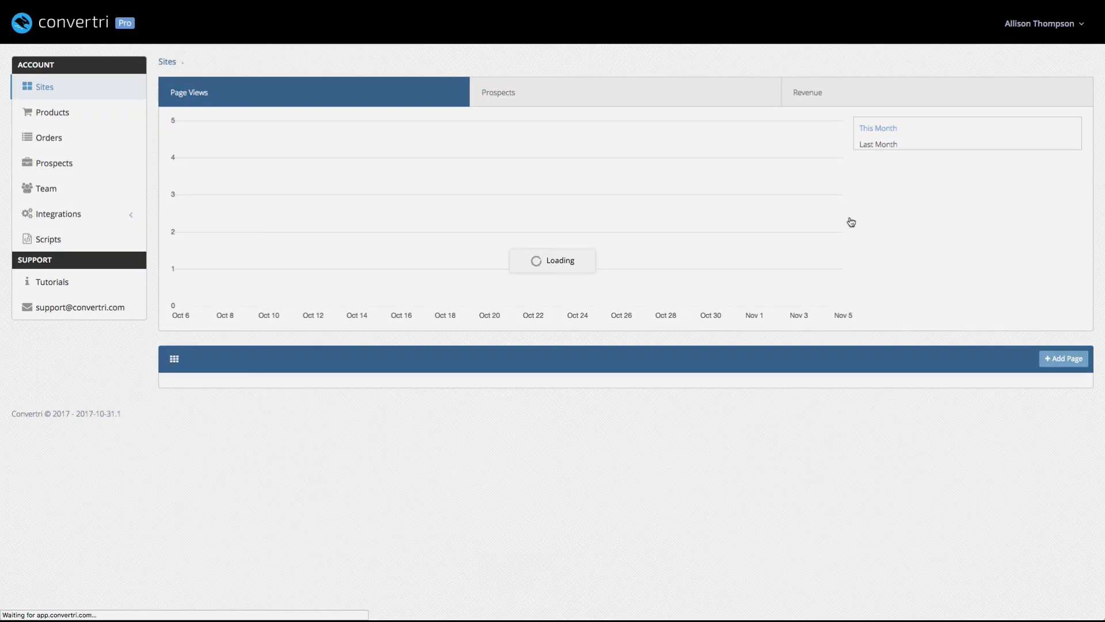
Move the Success card beside halfprice and draw an arrow from Thankyou to Success.
scroll(734, 326, "down", 5)
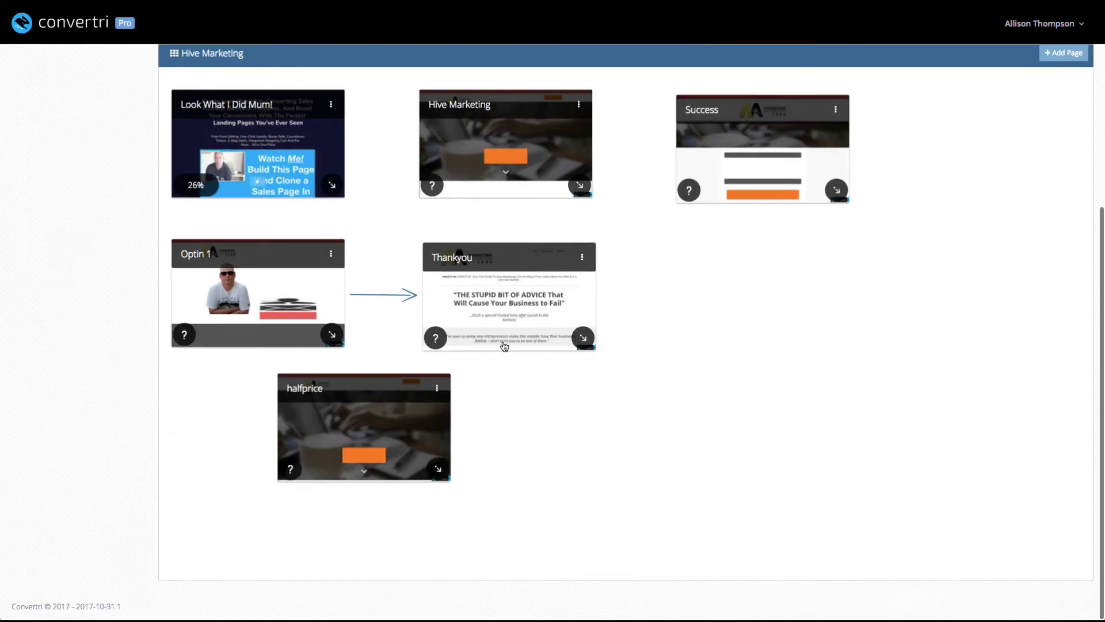
left_click_drag(773, 156, 723, 442)
left_click_drag(581, 337, 676, 449)
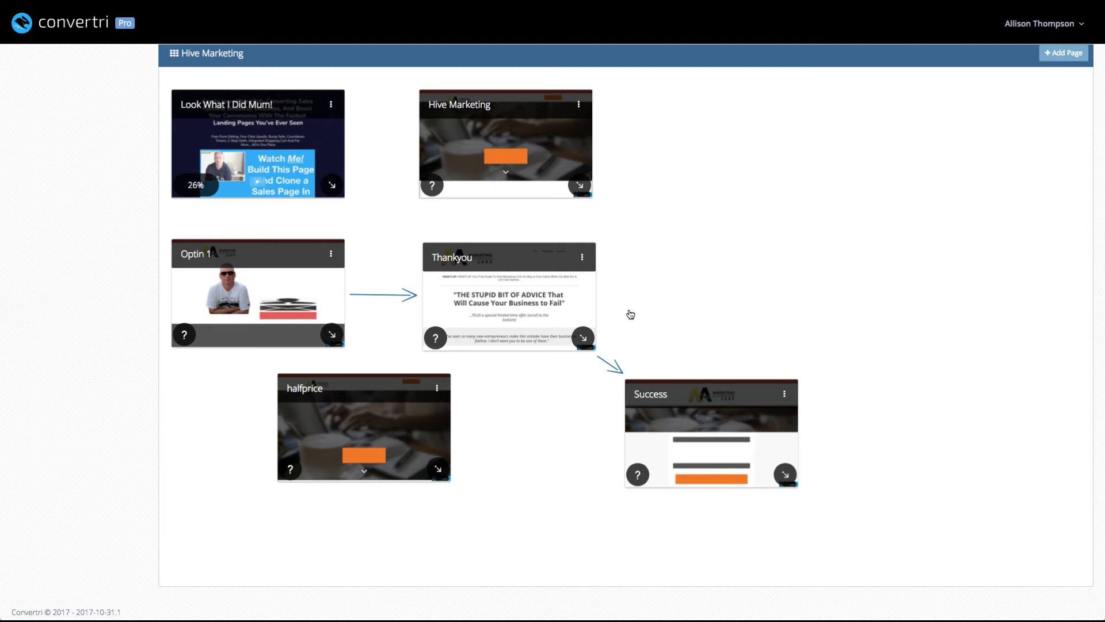
left_click(610, 366)
left_click(397, 297)
Start a split test on Optin 1 from its three-dot menu and confirm with OK.
left_click(331, 254)
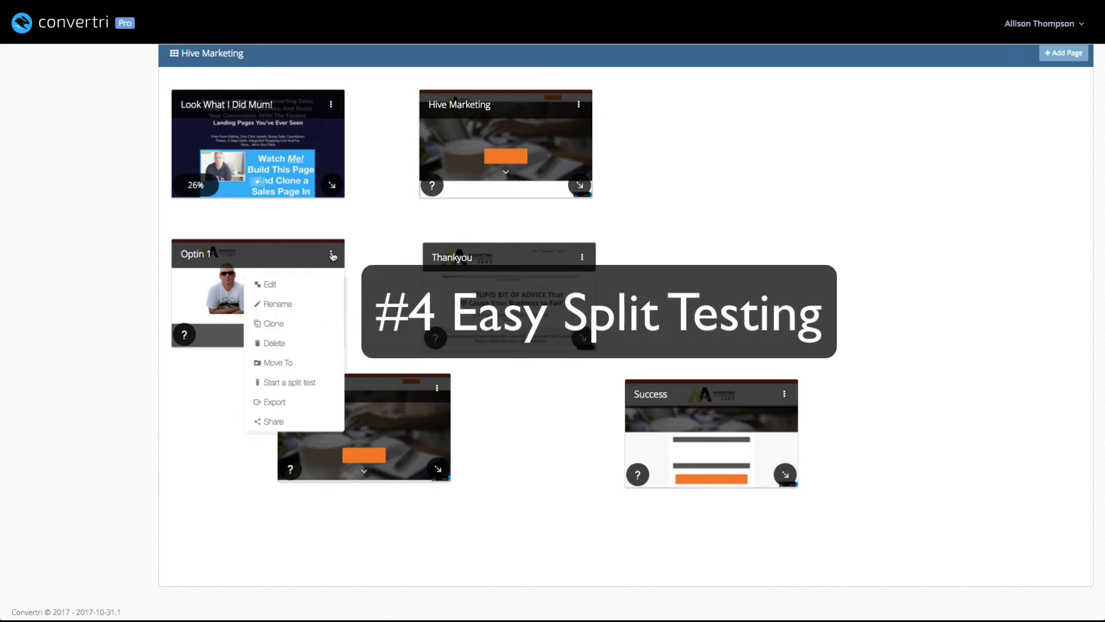
left_click(285, 383)
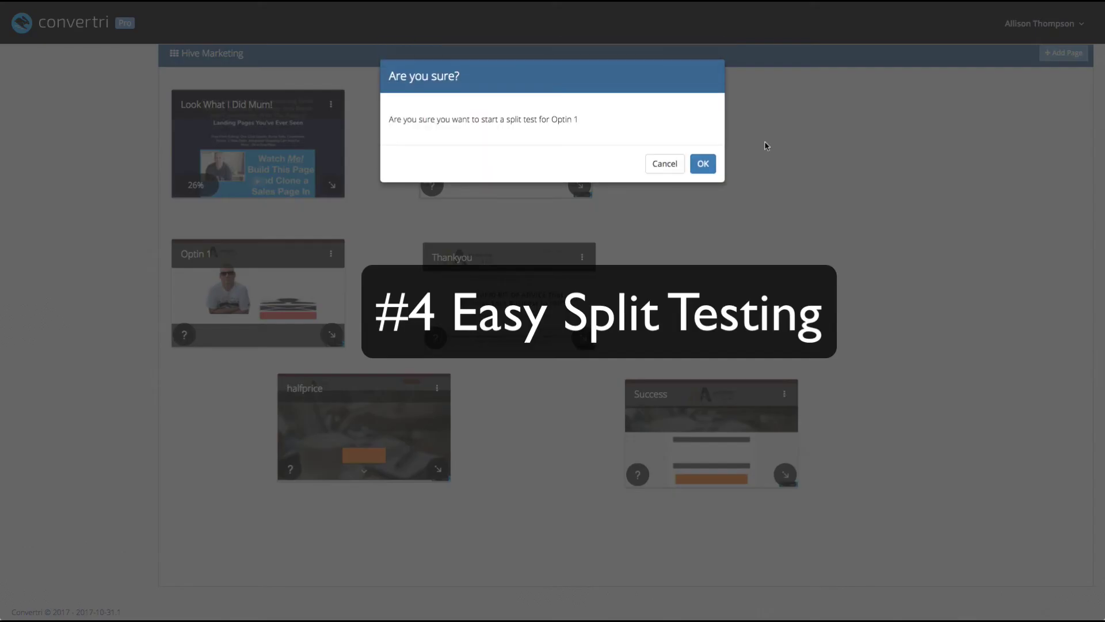
left_click(703, 163)
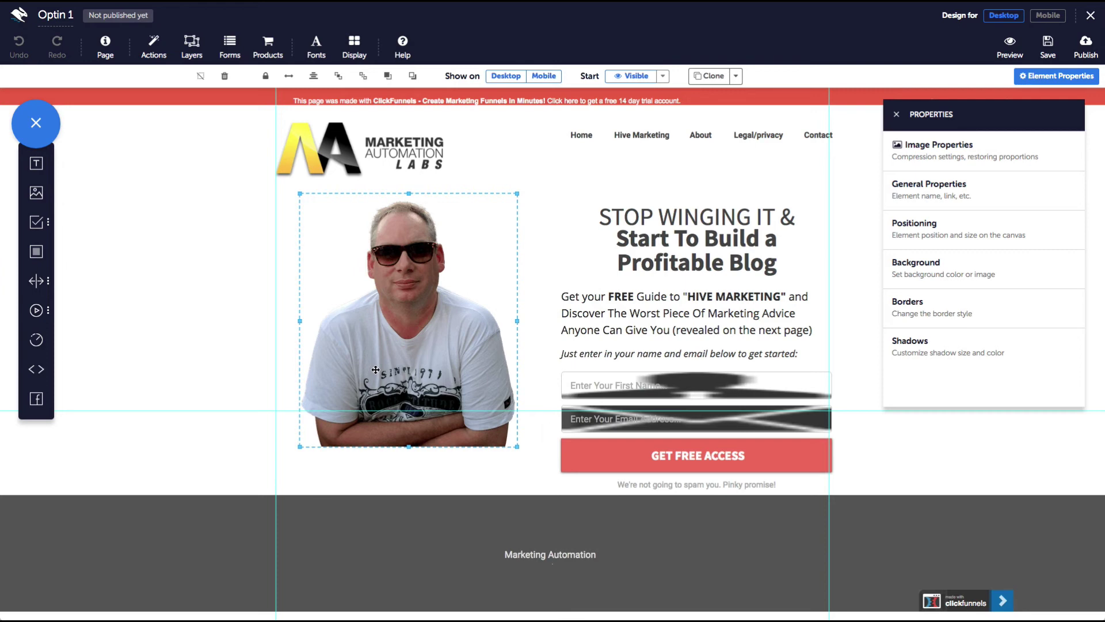
Leave the Optin 1 editor to view Variants A and B, each at 0 visitors.
scroll(437, 419, "down", 1)
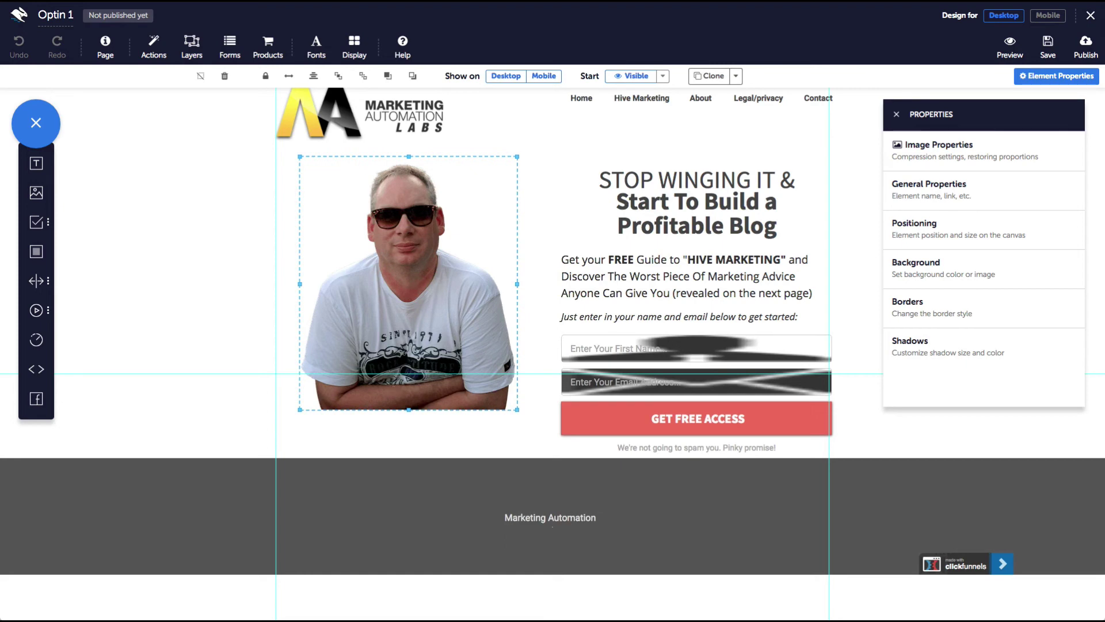
left_click(1091, 17)
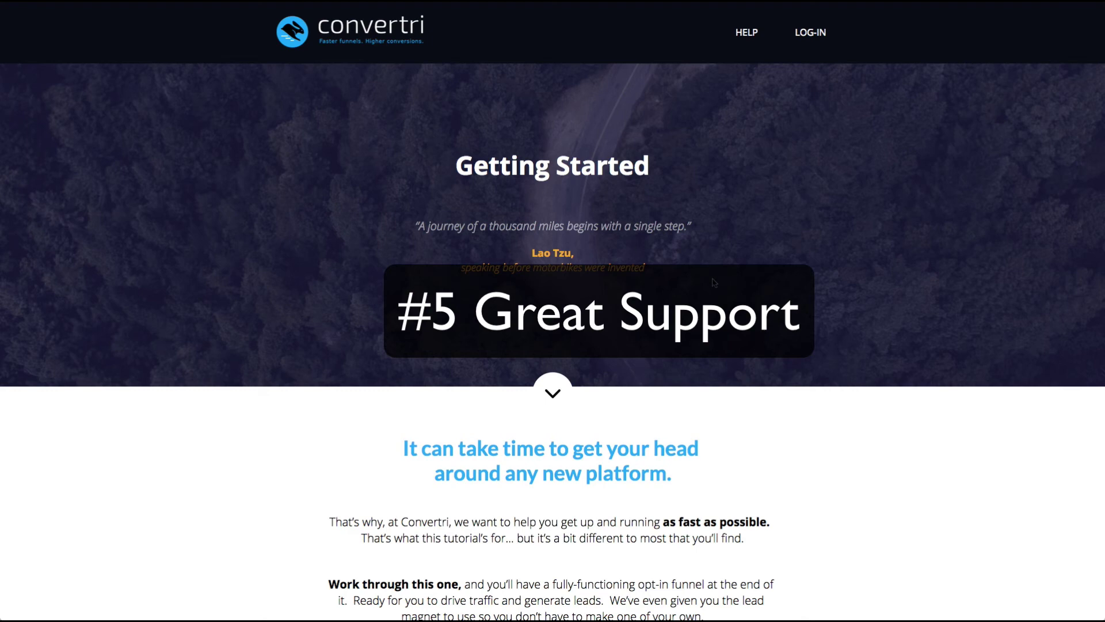
Scroll through the Getting Started page's Download Now, PDF tutorial, Tutorial Video and timestamps.
scroll(713, 282, "down", 3)
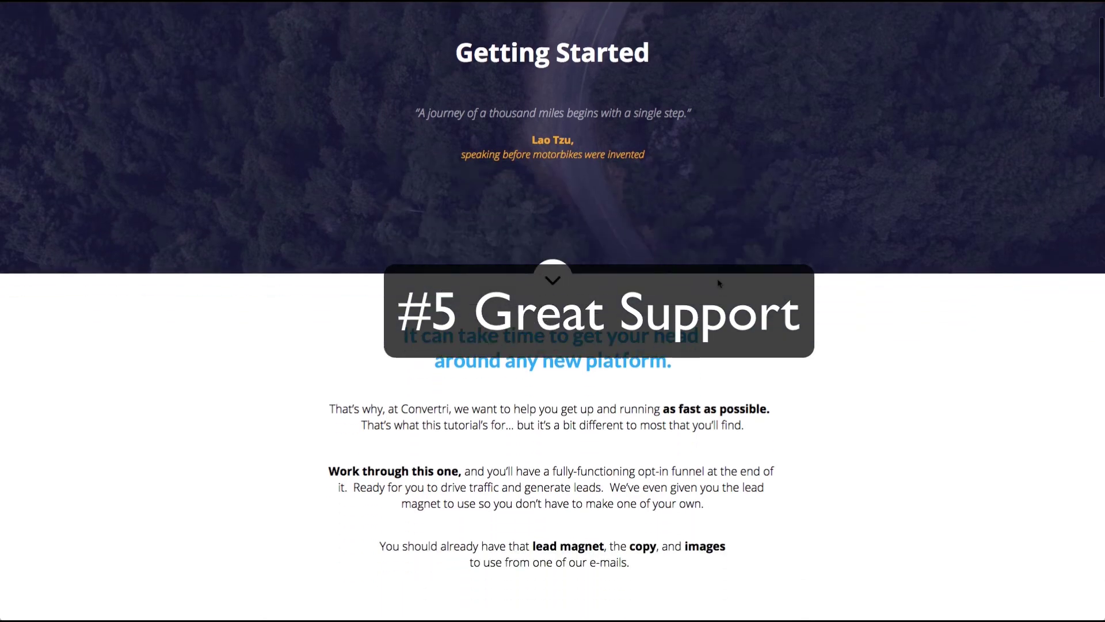
scroll(718, 283, "up", 1)
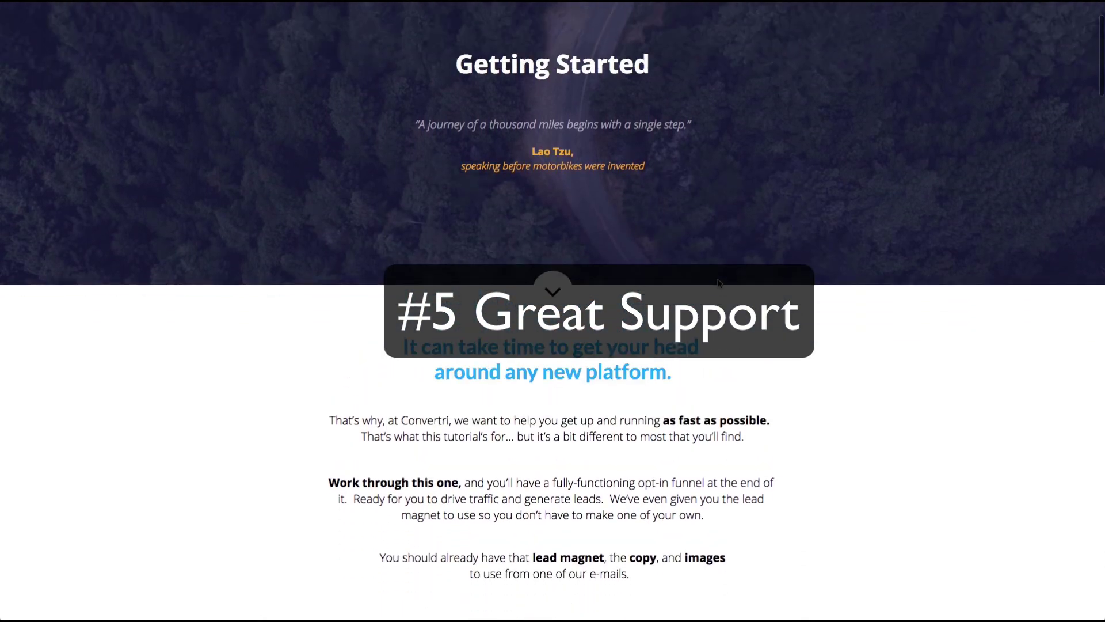
scroll(717, 282, "up", 2)
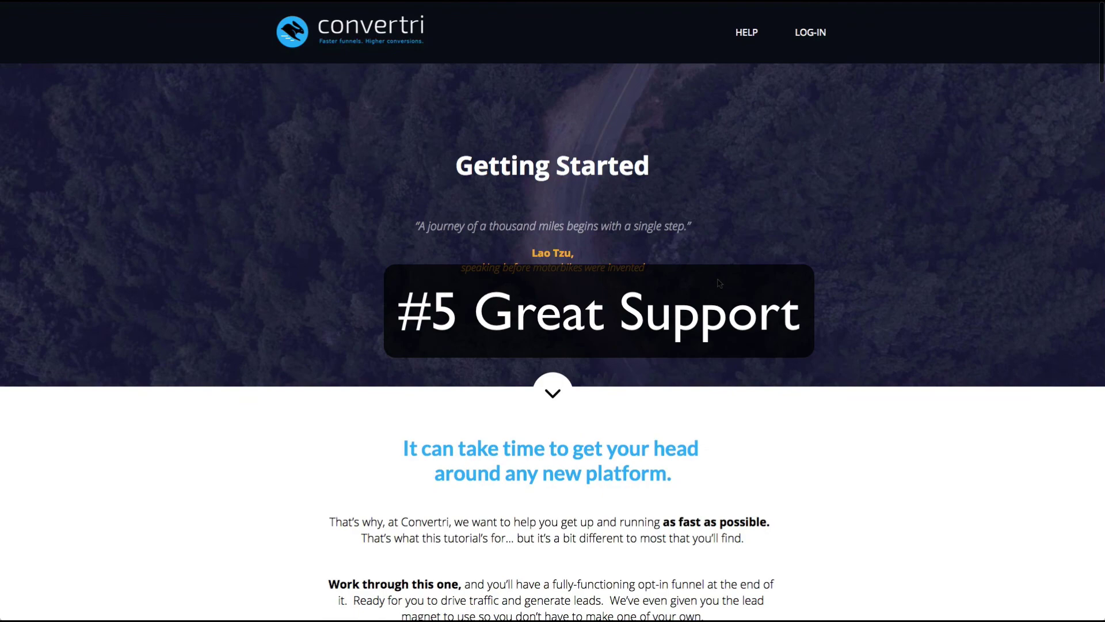
scroll(718, 282, "down", 10)
scroll(717, 278, "down", 15)
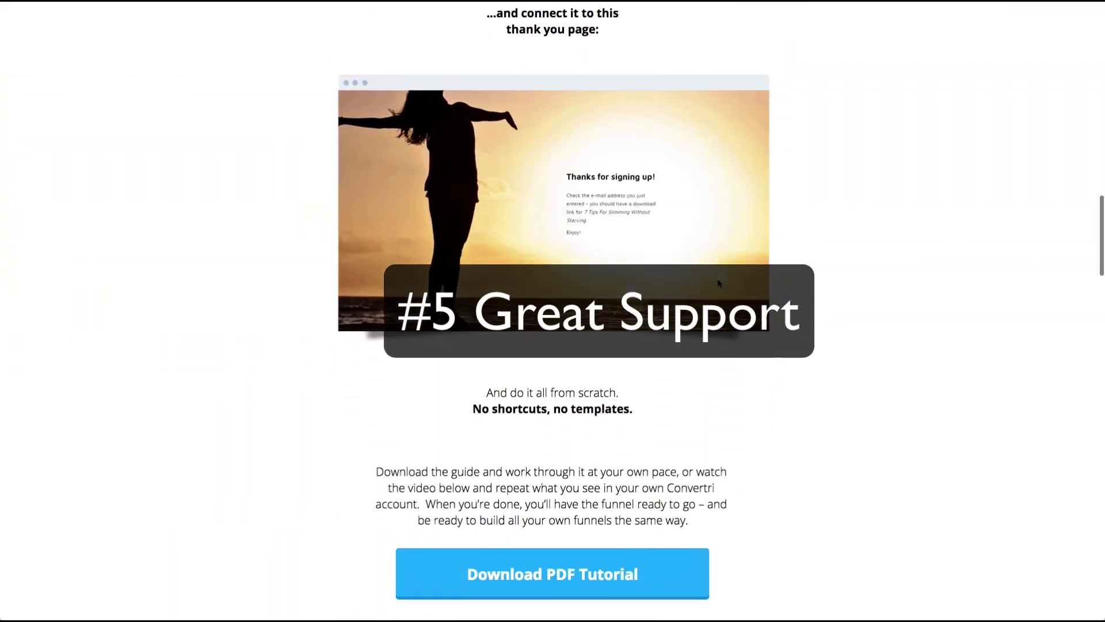
scroll(717, 278, "up", 6)
scroll(717, 278, "up", 15)
scroll(717, 278, "down", 10)
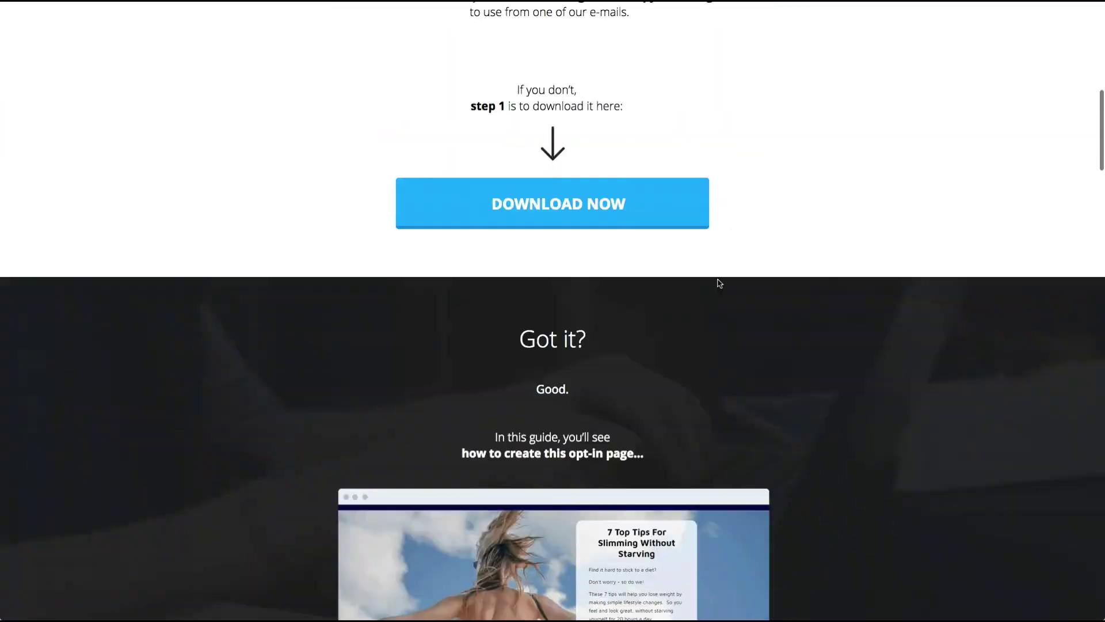
scroll(717, 278, "down", 2)
scroll(717, 278, "up", 3)
scroll(717, 282, "up", 1)
scroll(717, 282, "down", 2)
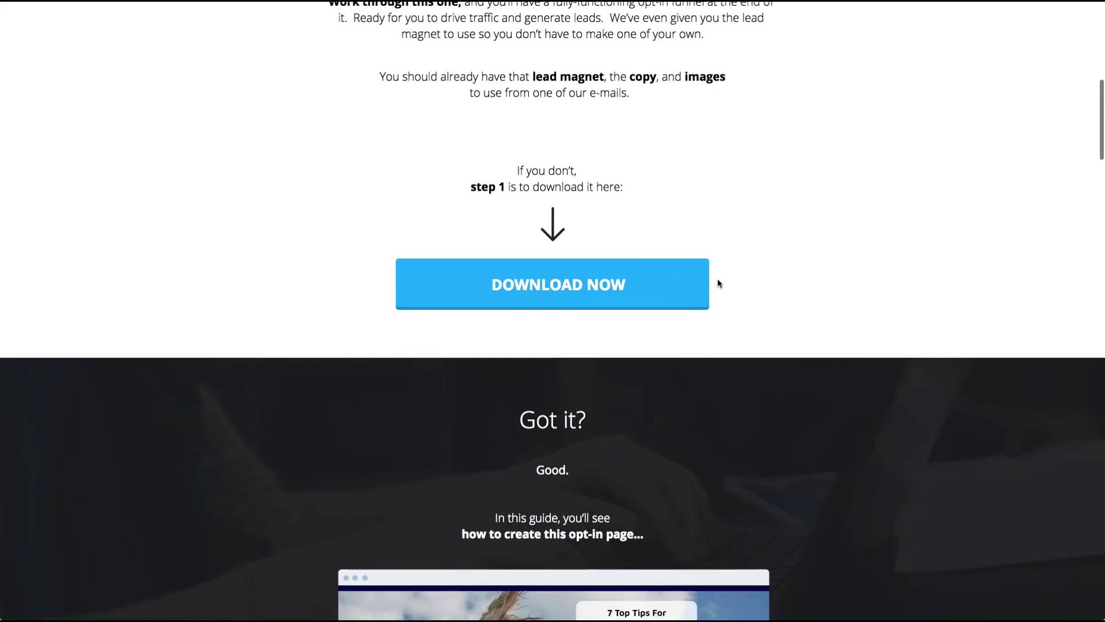
scroll(540, 249, "down", 6)
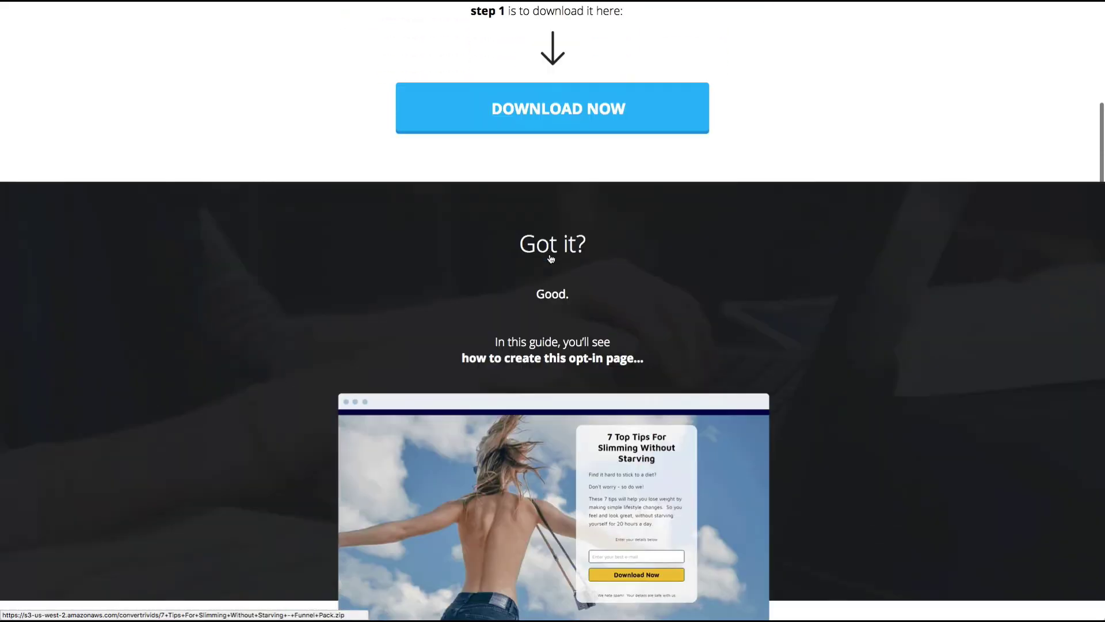
scroll(550, 268, "down", 5)
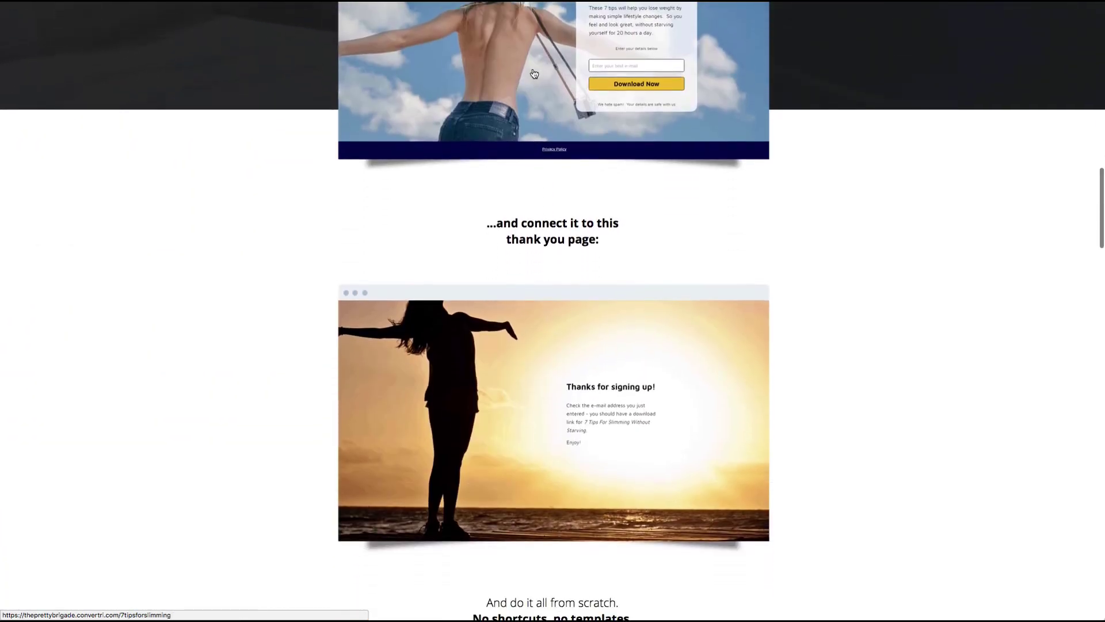
scroll(516, 453, "up", 2)
scroll(505, 346, "down", 12)
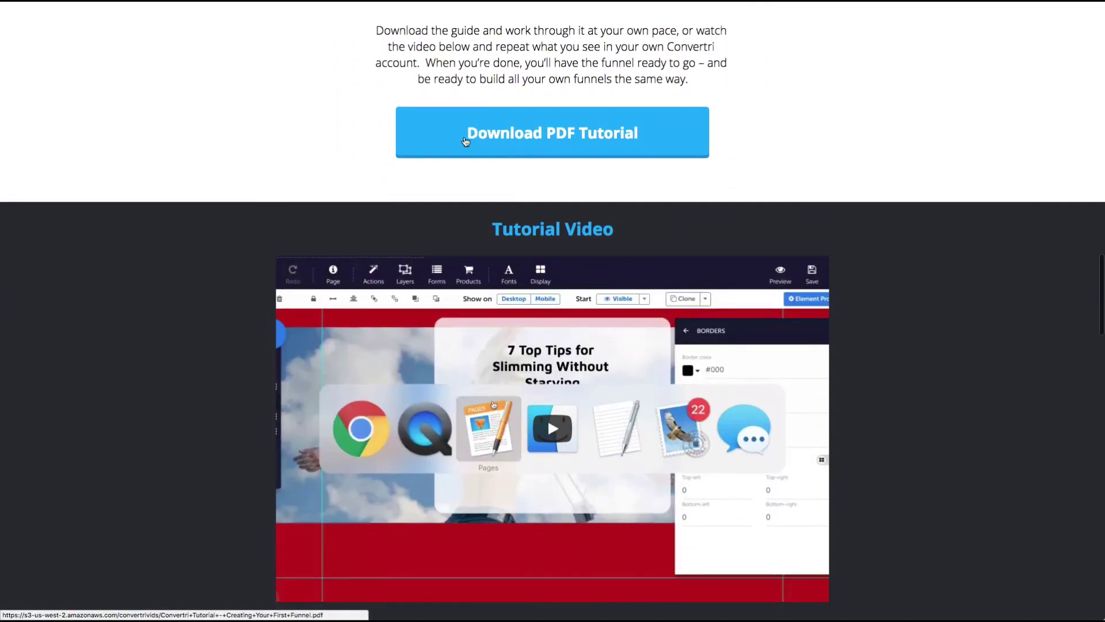
scroll(579, 133, "down", 1)
scroll(578, 132, "down", 3)
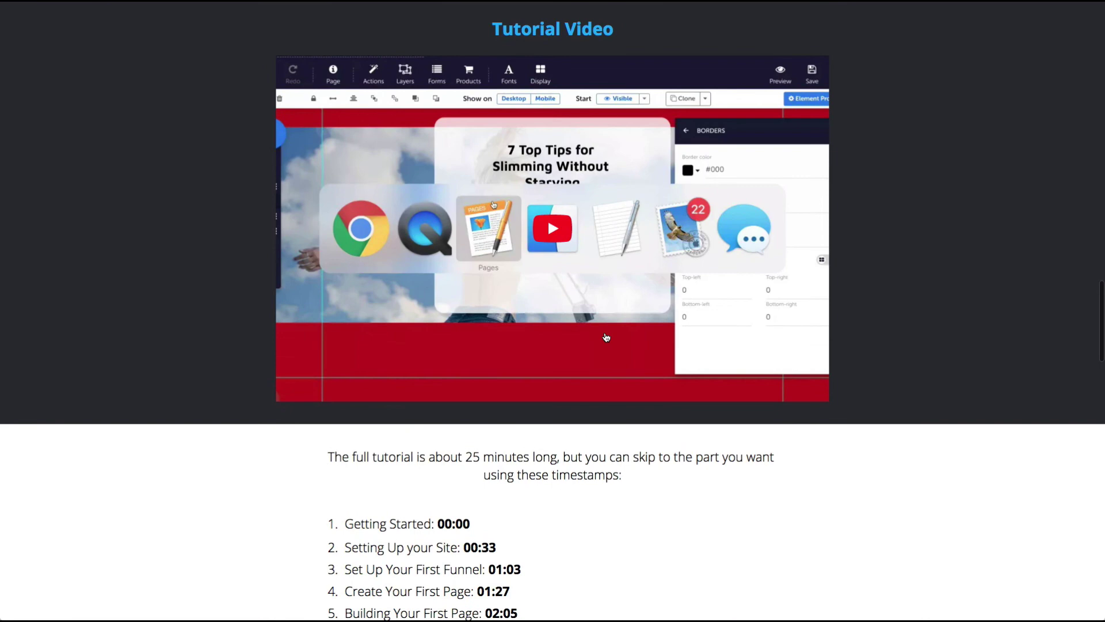
scroll(607, 340, "down", 7)
scroll(443, 251, "down", 1)
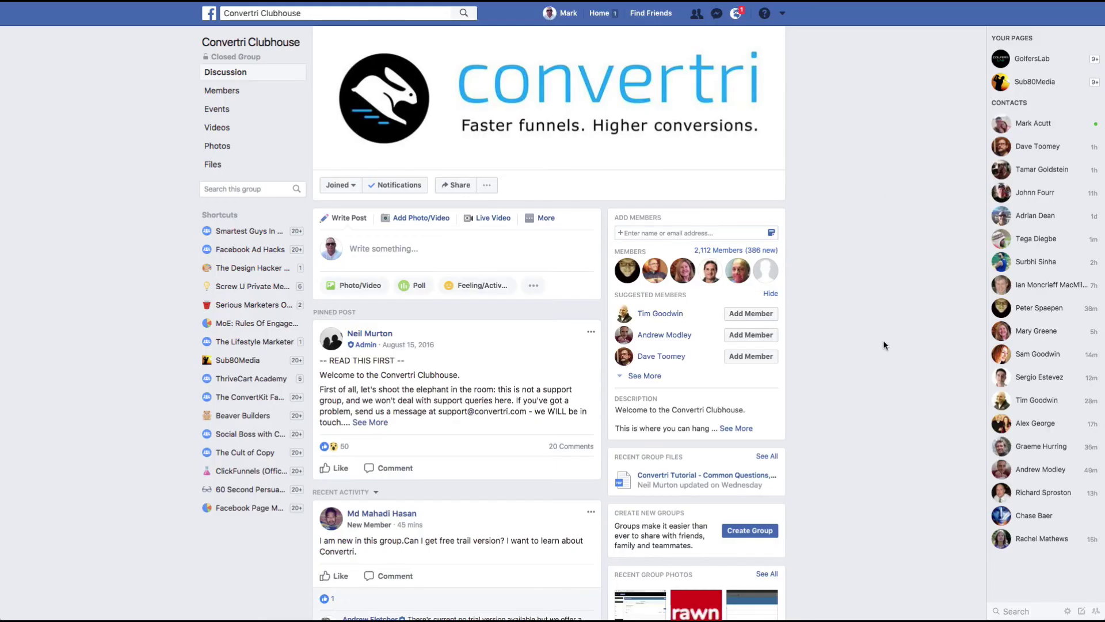
scroll(884, 345, "down", 4)
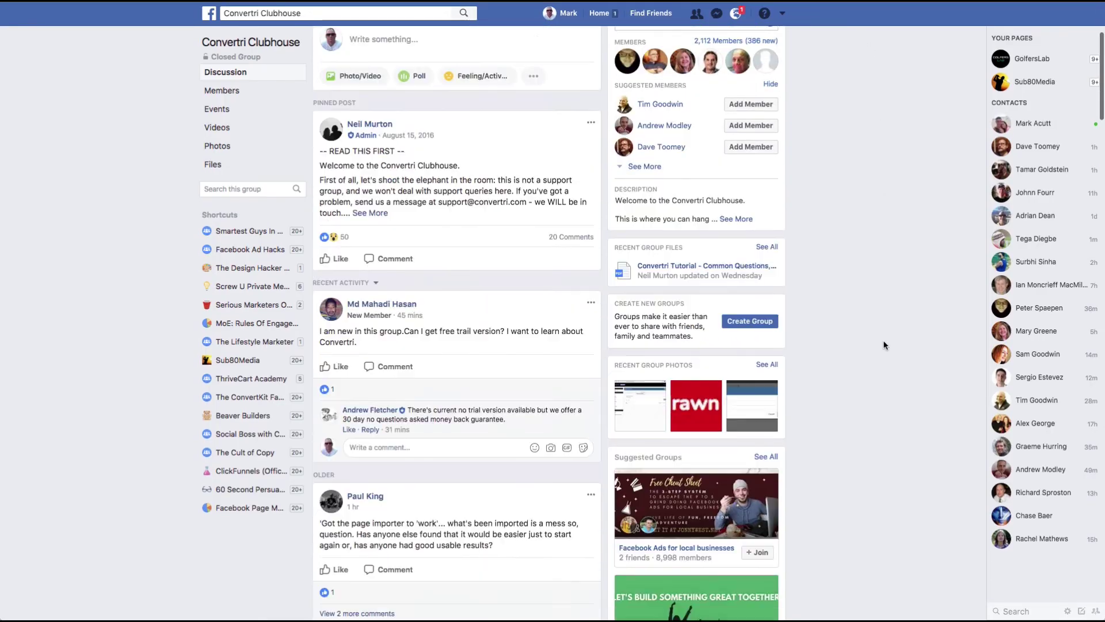
scroll(884, 346, "down", 10)
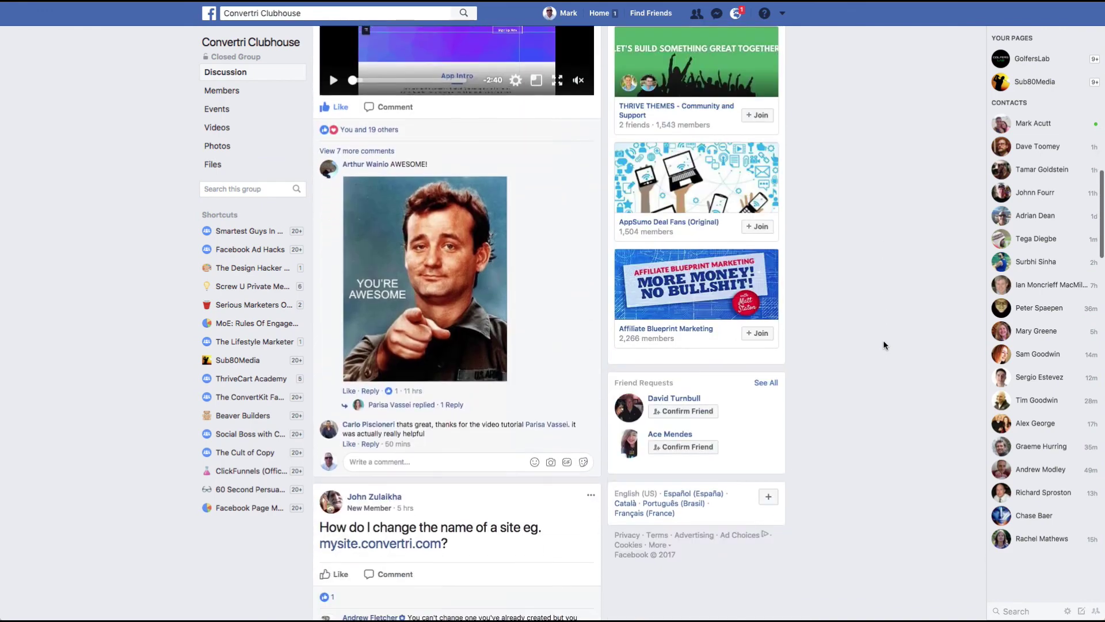
scroll(884, 346, "down", 20)
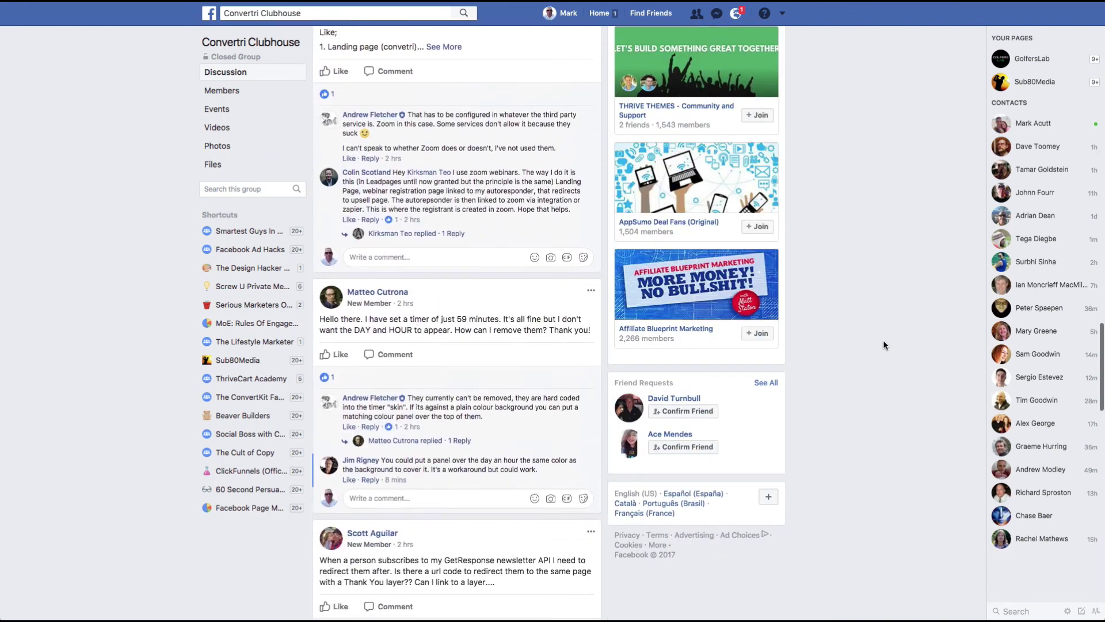
scroll(885, 345, "down", 7)
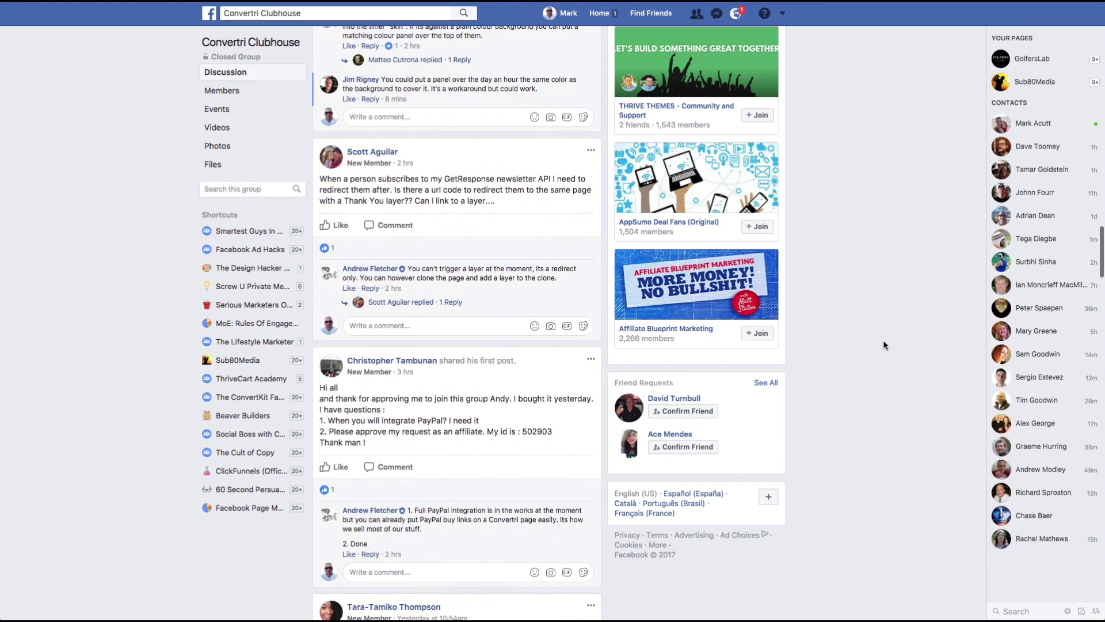
scroll(885, 345, "up", 14)
scroll(884, 345, "down", 11)
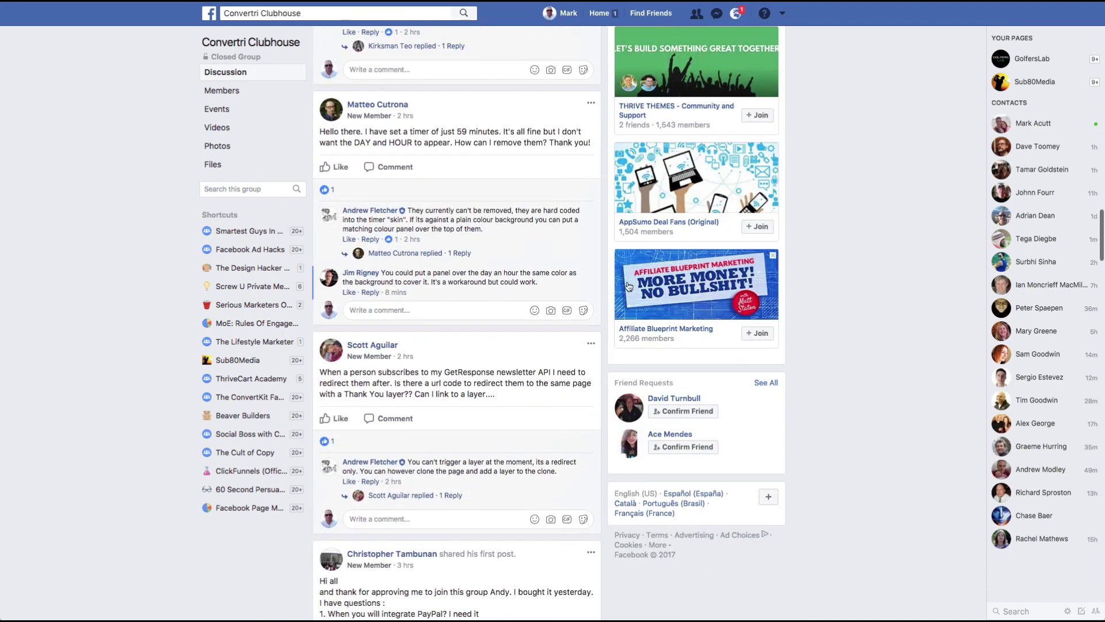
mouse_move(378, 215)
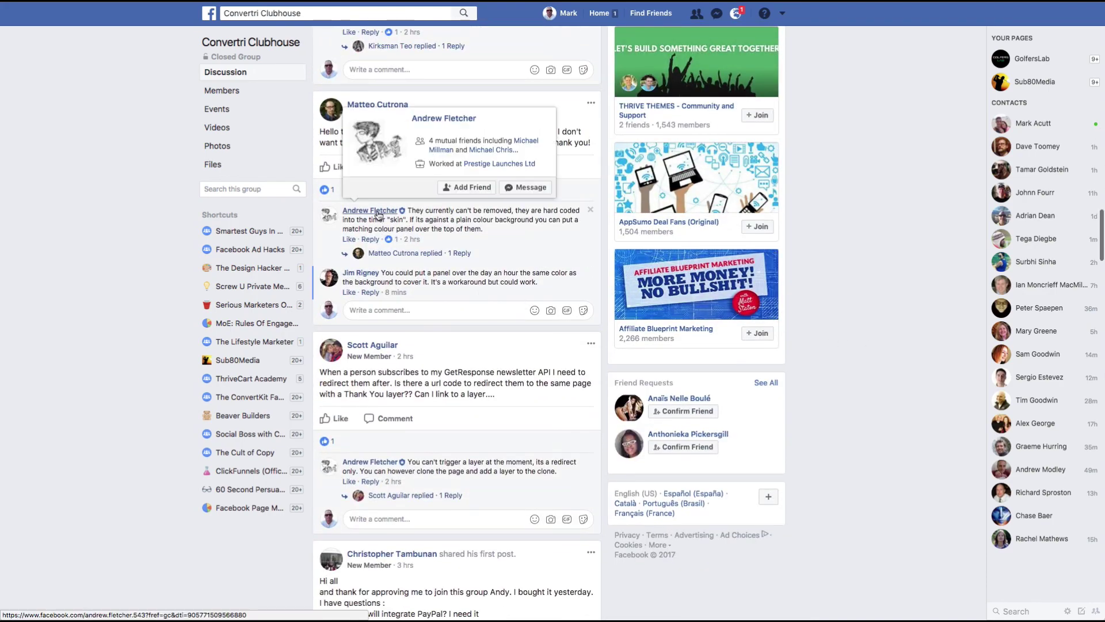
scroll(517, 241, "down", 2)
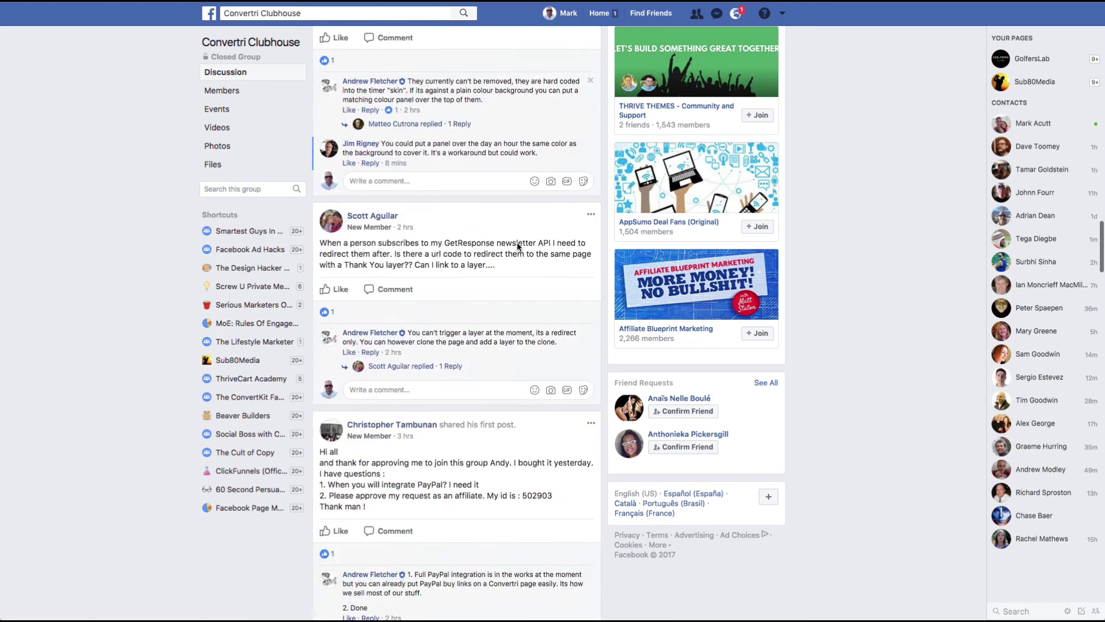
scroll(517, 243, "down", 5)
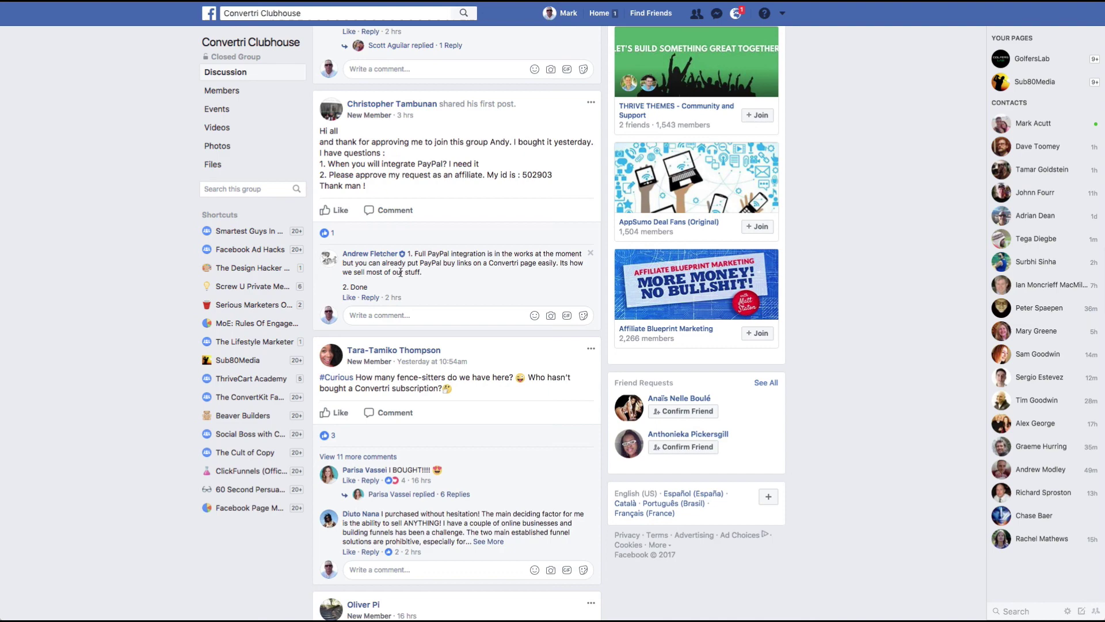
scroll(455, 281, "down", 5)
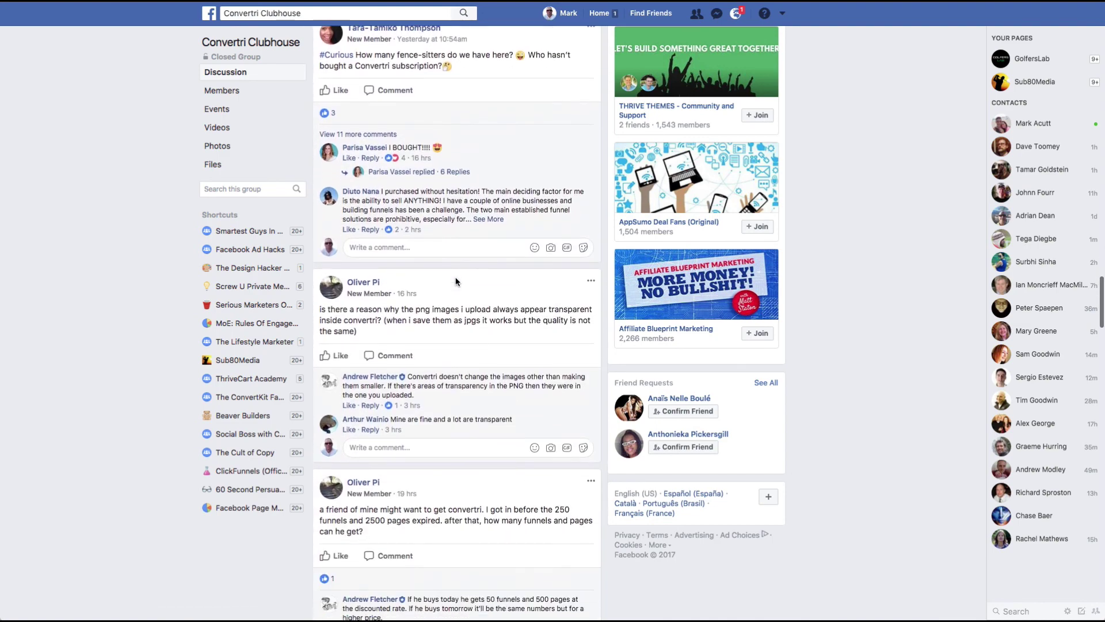
scroll(455, 280, "down", 2)
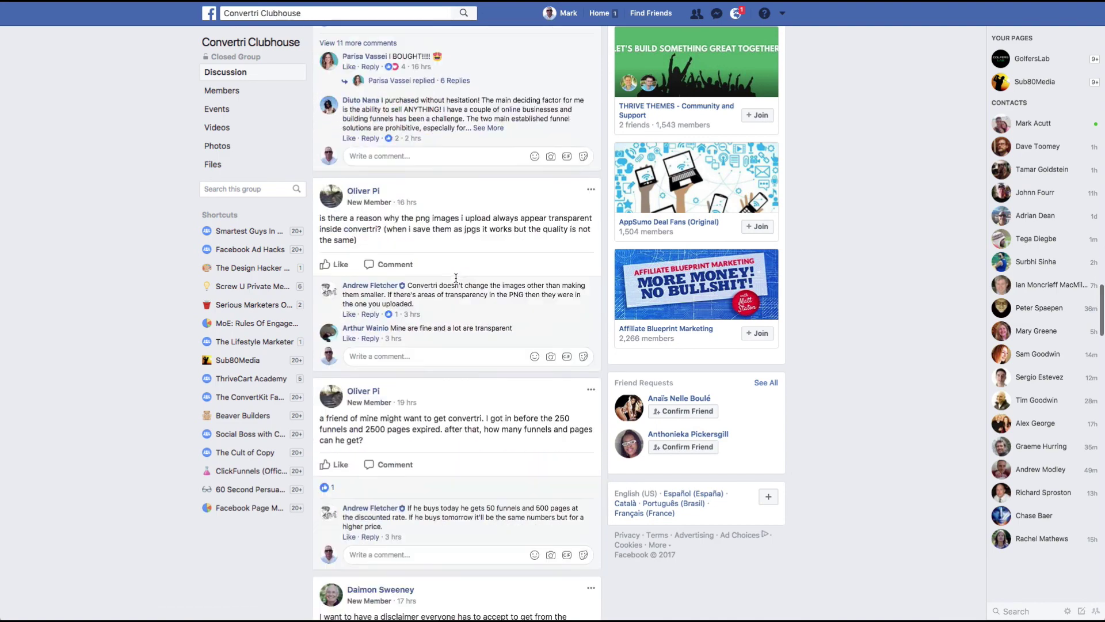
scroll(455, 278, "down", 20)
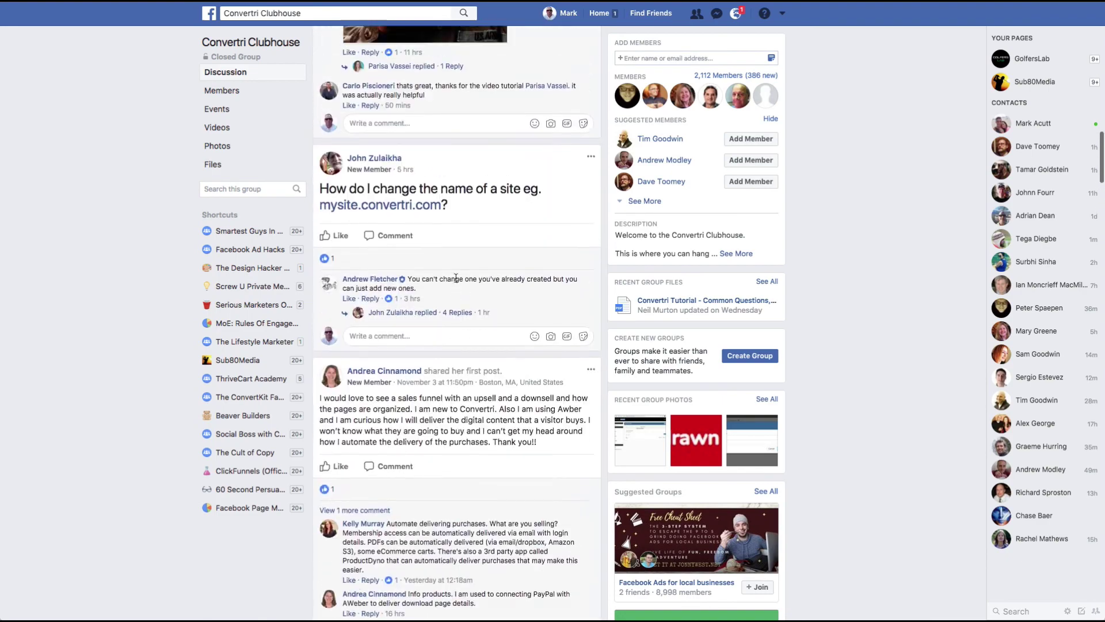
scroll(455, 278, "up", 20)
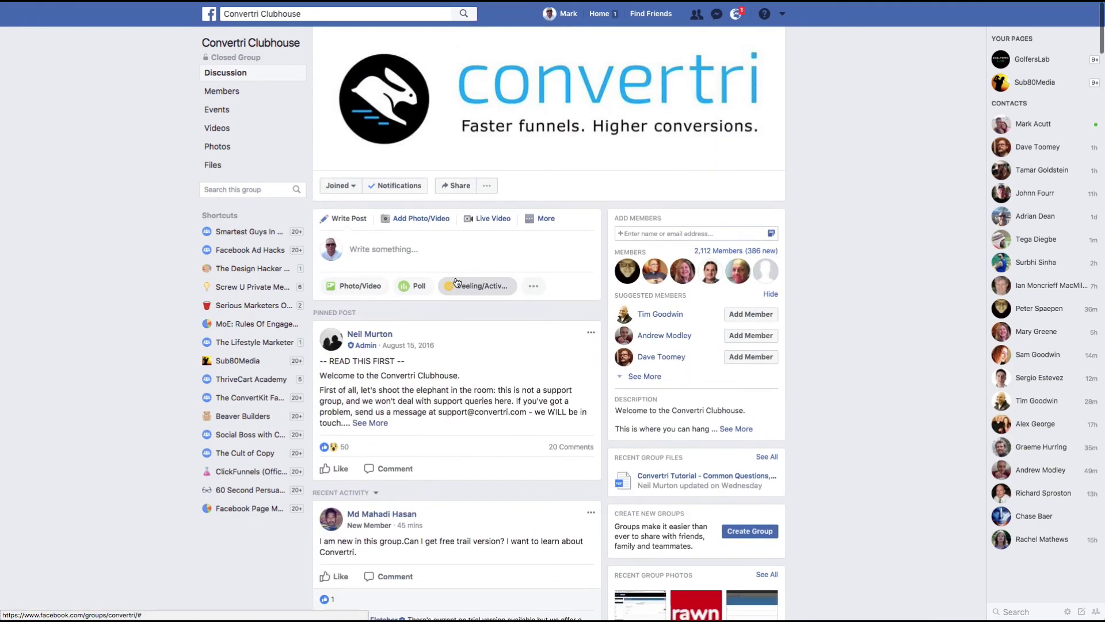
scroll(434, 397, "down", 10)
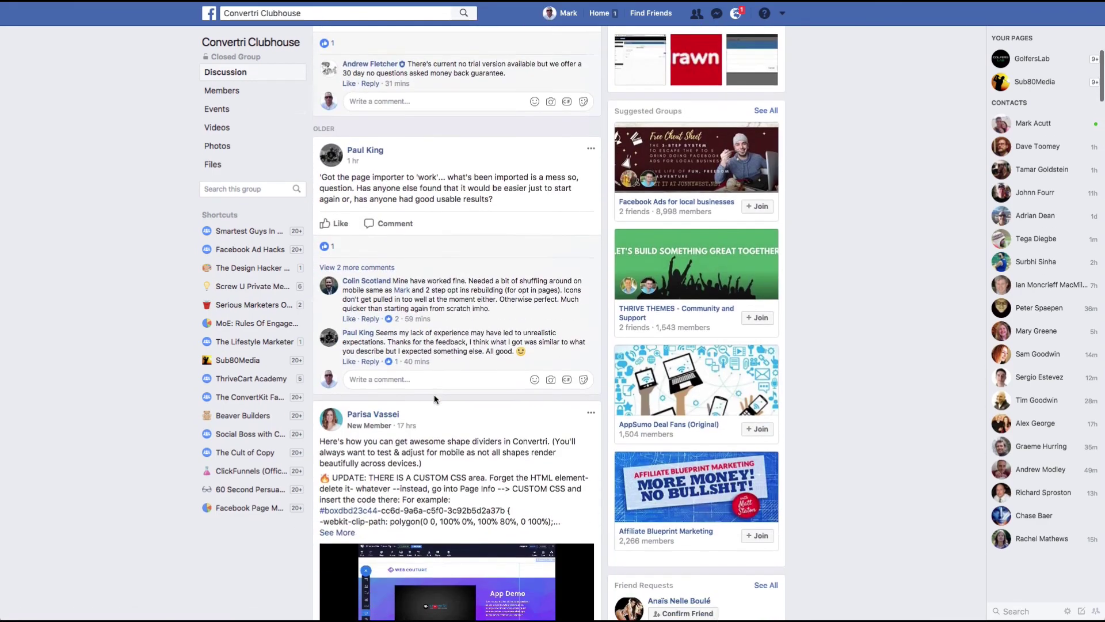
scroll(434, 397, "down", 10)
scroll(434, 397, "up", 2)
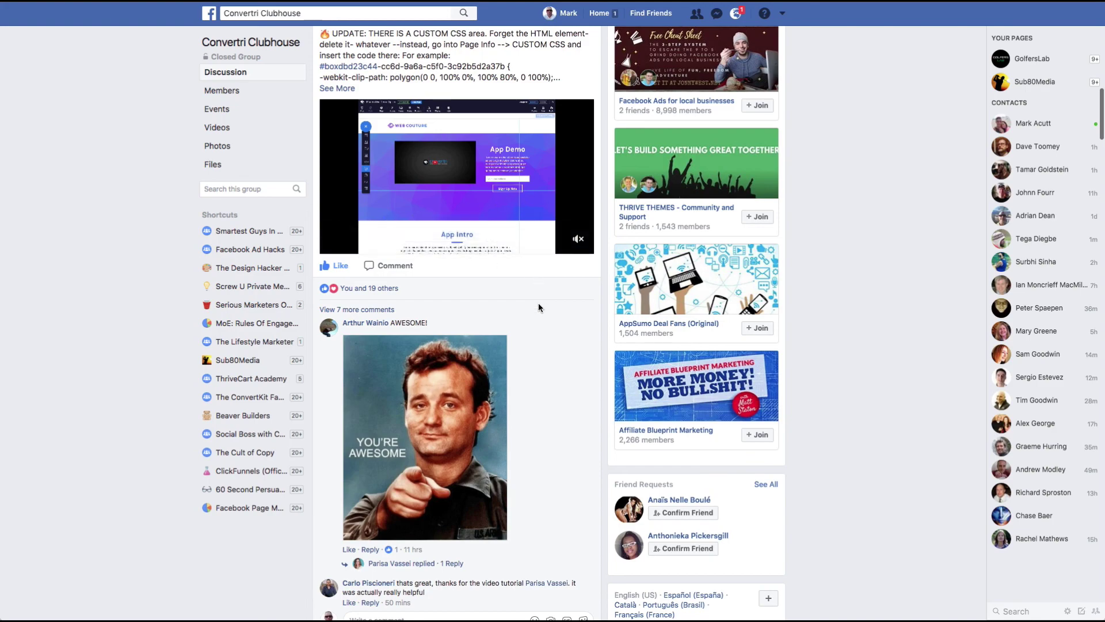
scroll(539, 307, "down", 20)
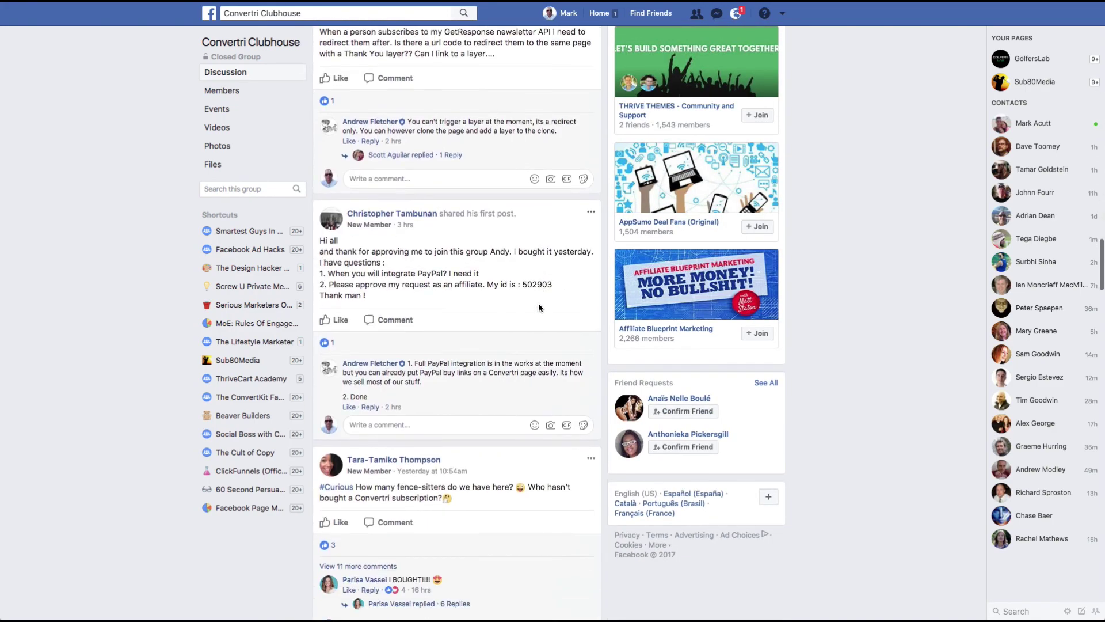
scroll(538, 303, "down", 10)
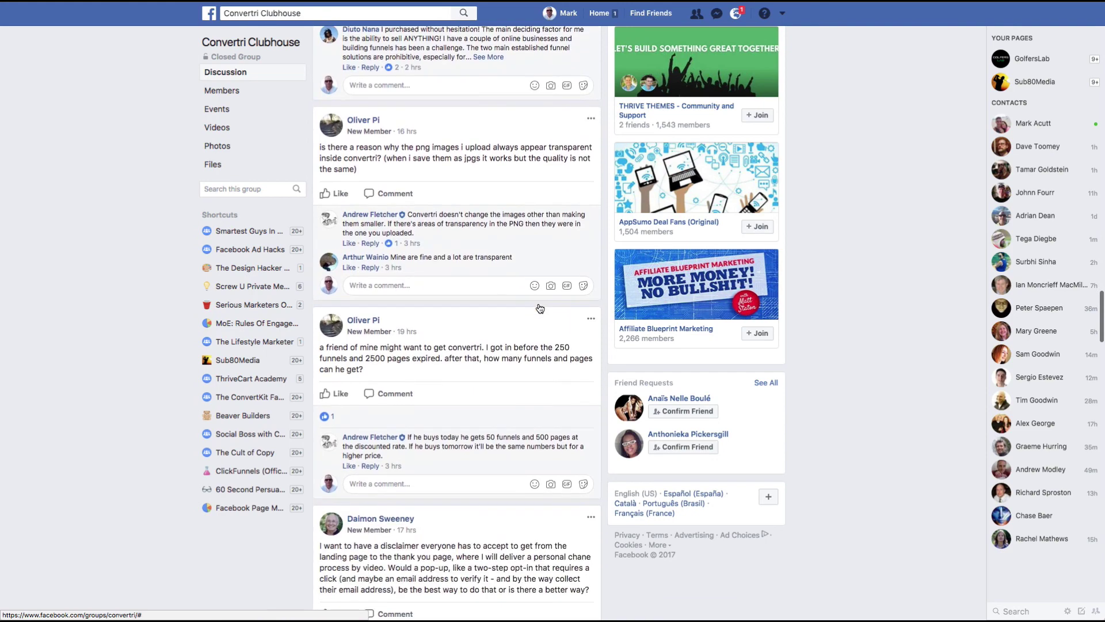
scroll(539, 305, "up", 20)
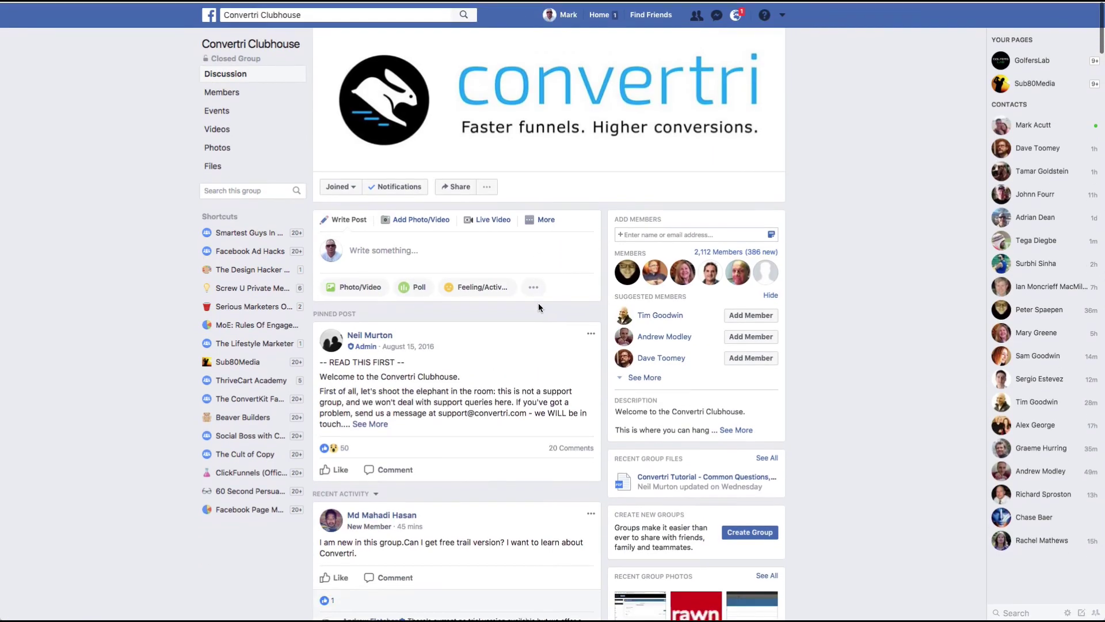